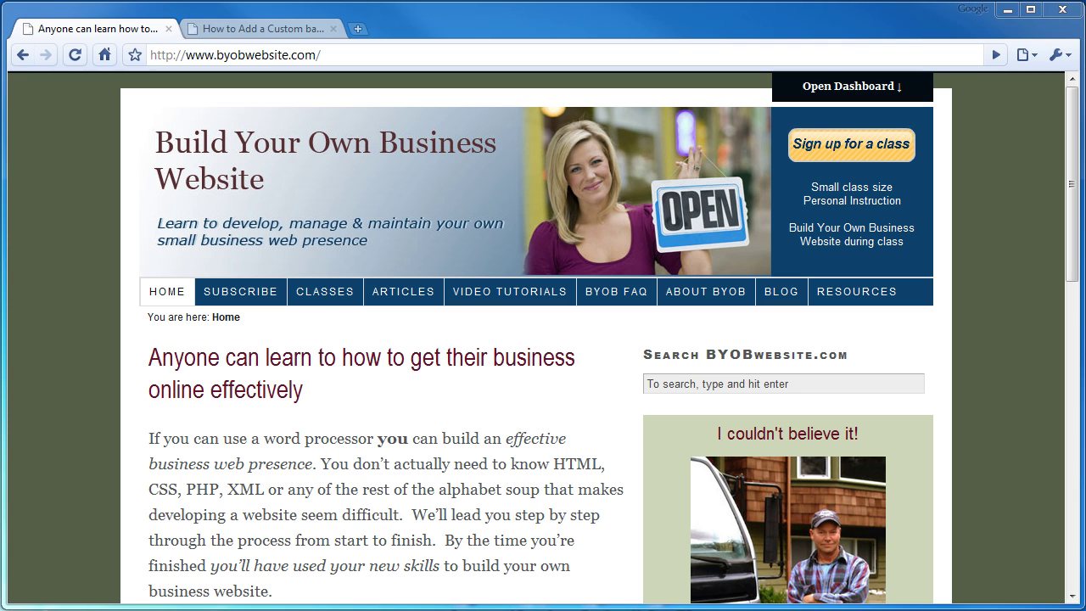
- Switch to the banner tutorial blog and open its admin Dashboard from the footer link
left_click(235, 27)
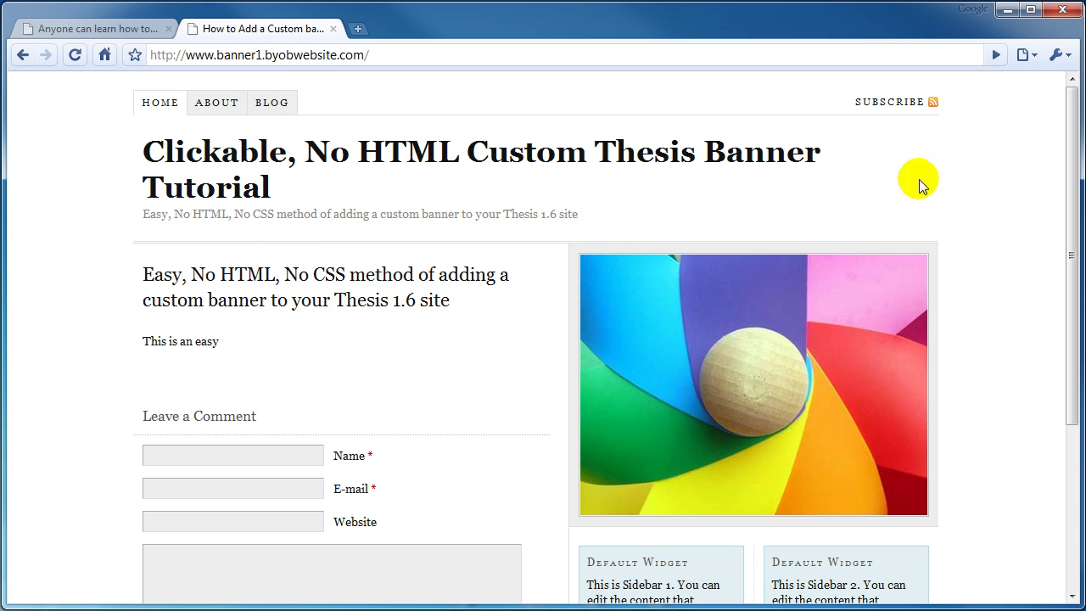
left_click_drag(1073, 144, 1061, 335)
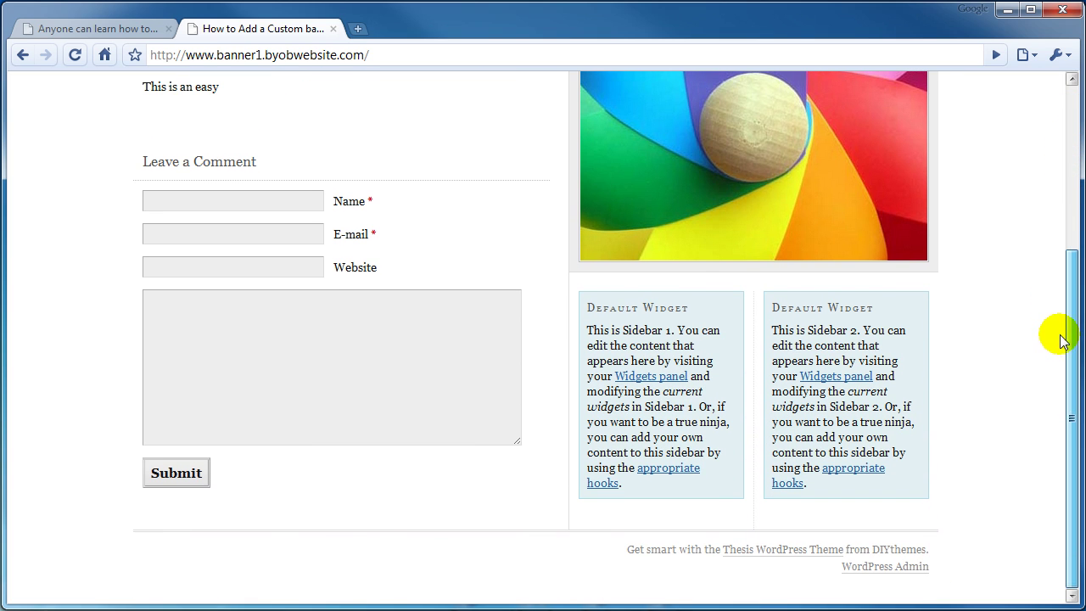
left_click(891, 568)
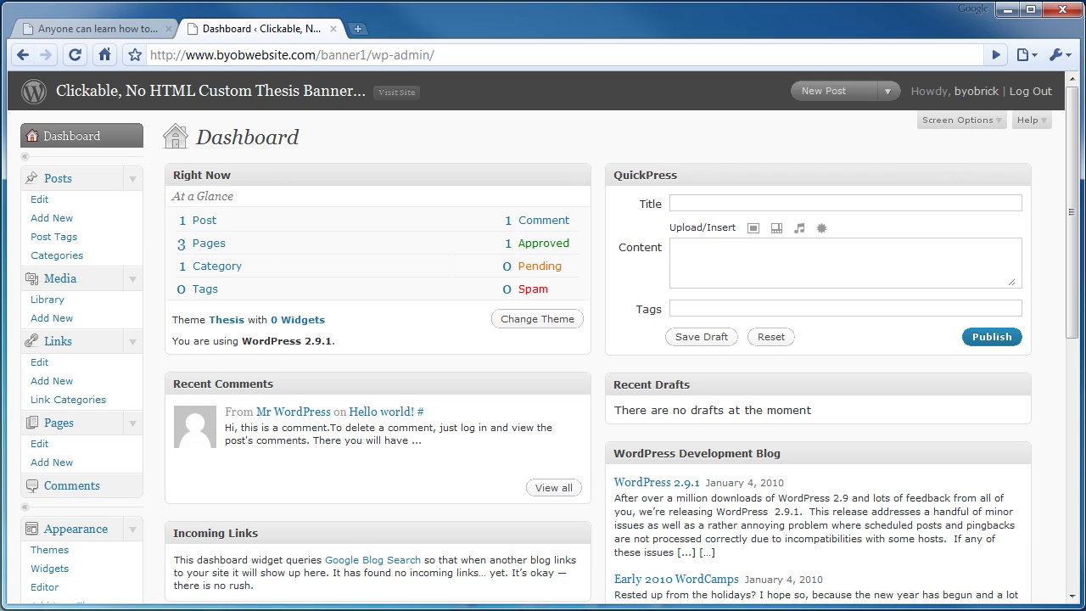
- Search new plugins for 'Thesis', then install and activate Thesis OpenHook 2.2.5
left_click_drag(1070, 127, 1071, 279)
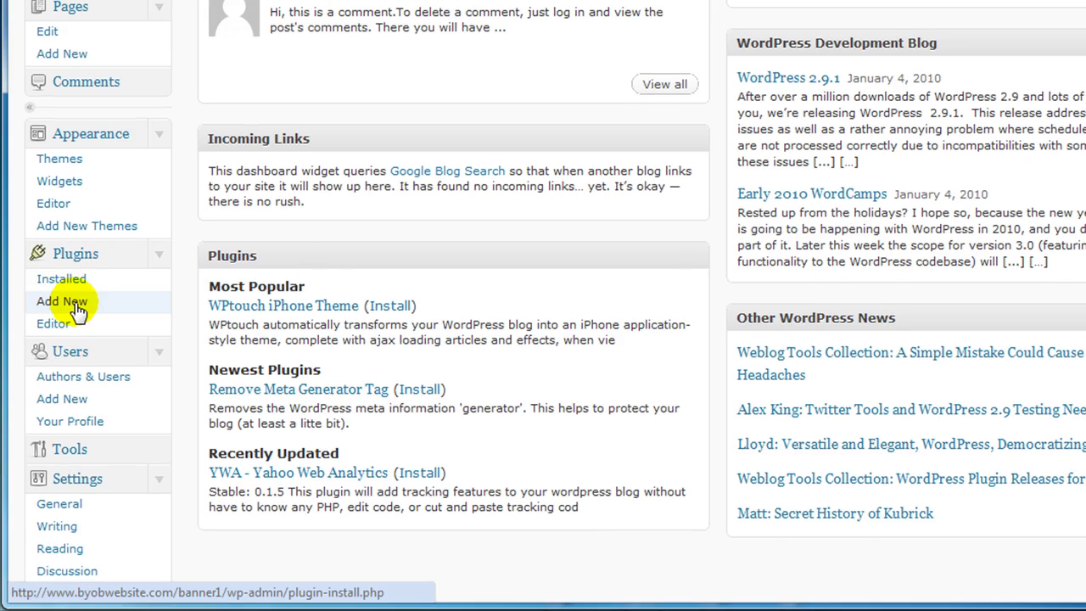
left_click(76, 303)
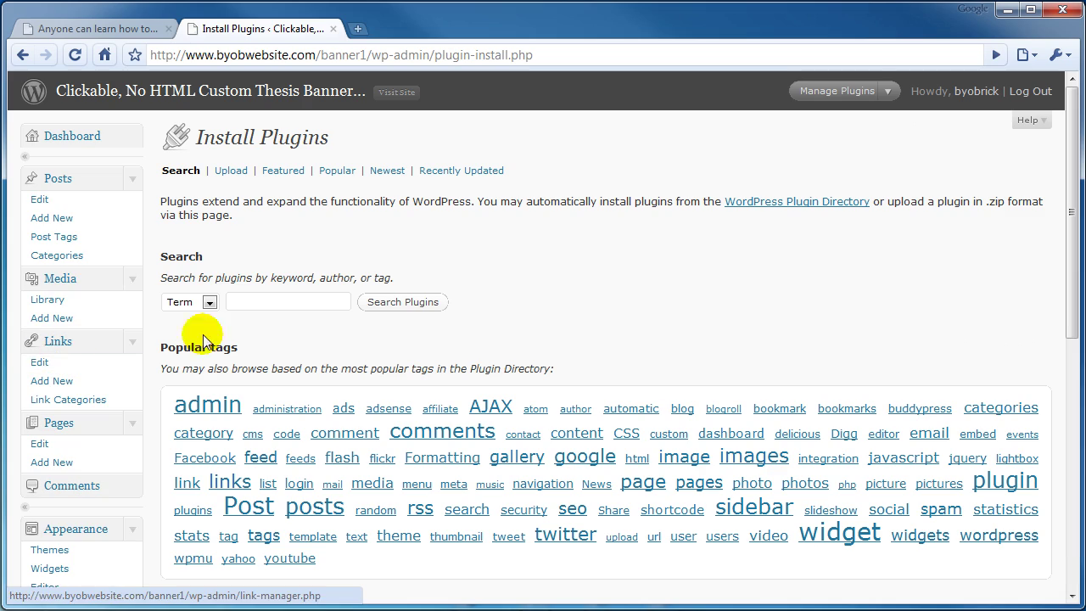
left_click(258, 303)
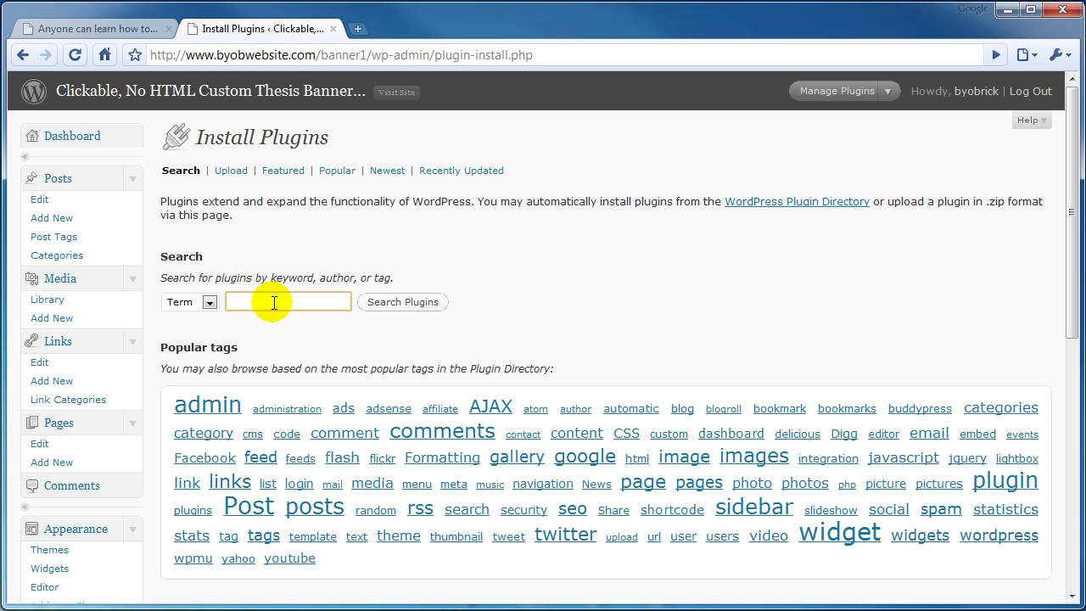
type("Thesis")
key("Return")
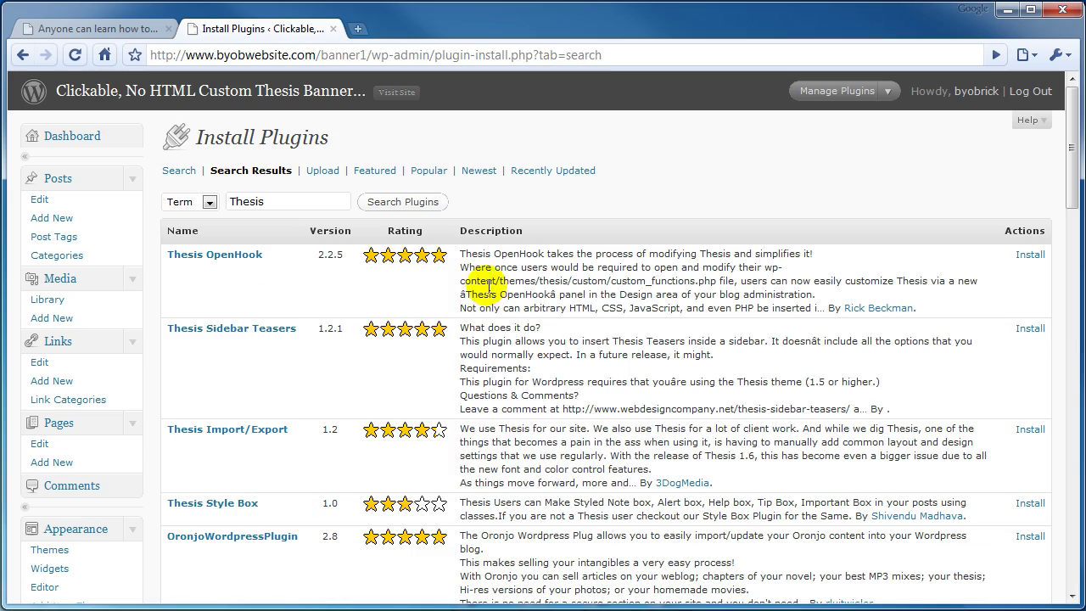
left_click_drag(1072, 161, 1069, 133)
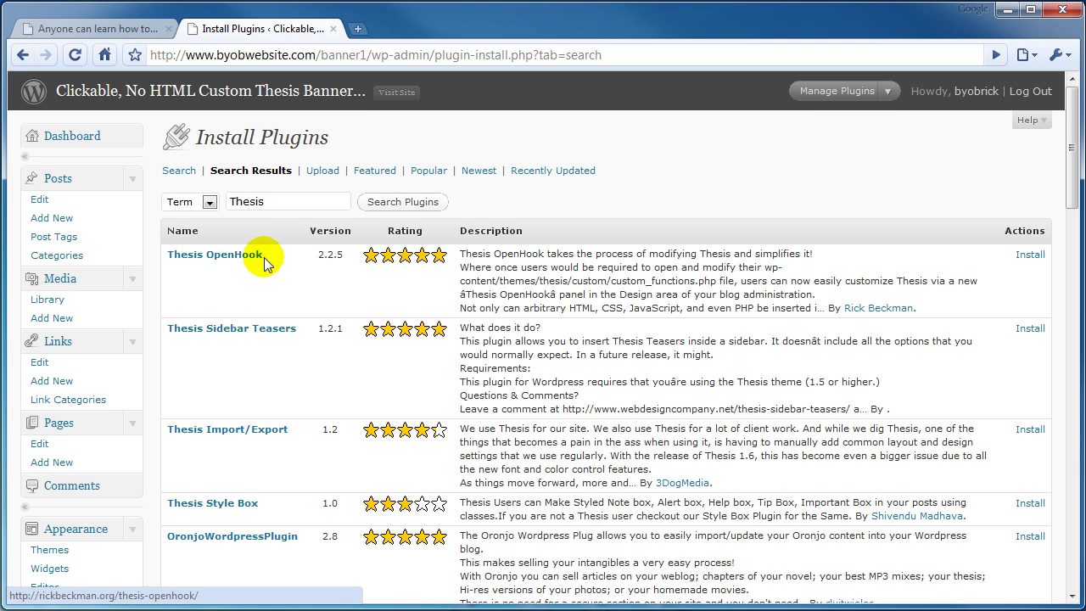
left_click(1032, 256)
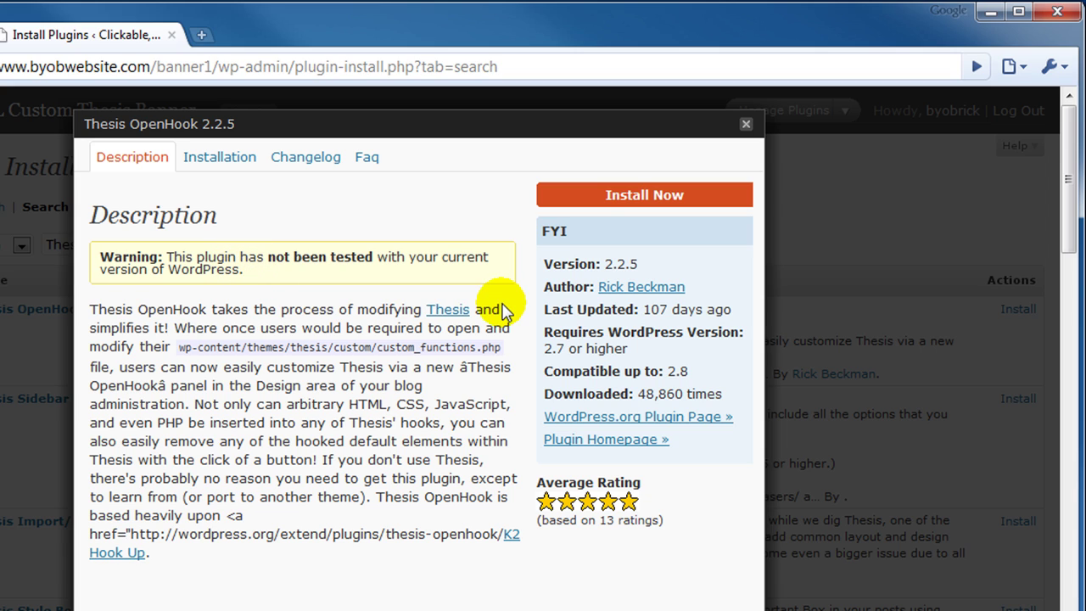
left_click(659, 189)
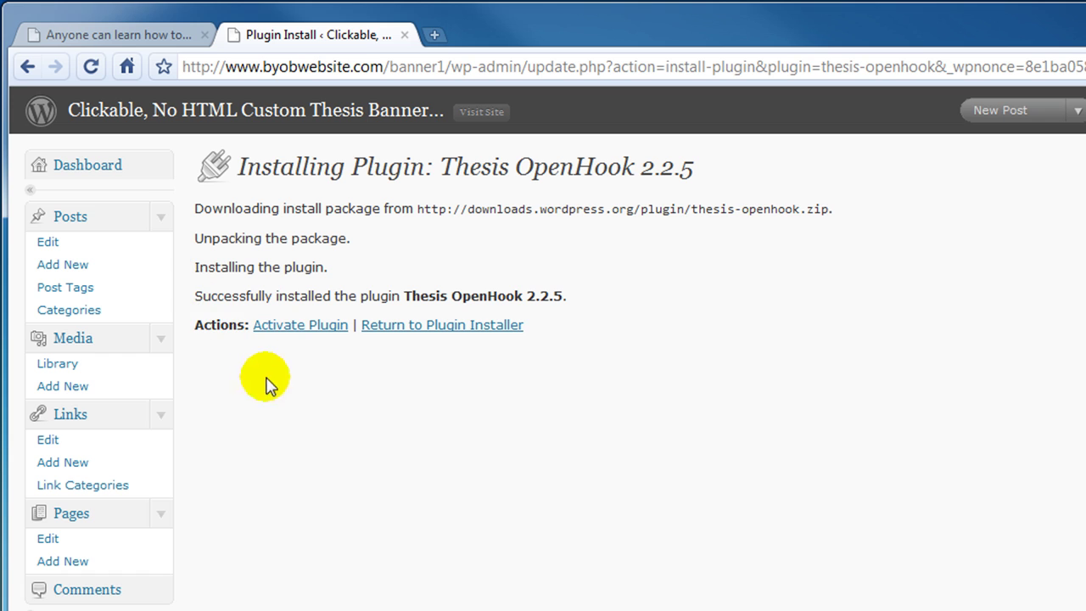
left_click(326, 331)
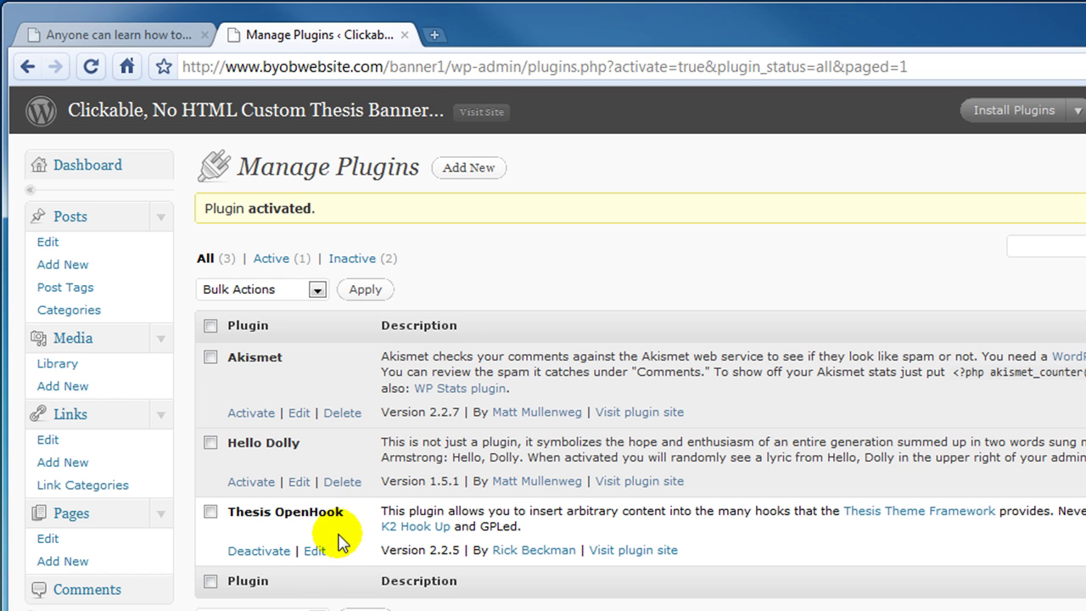
- Go to Appearance > Thesis OpenHook to show the hook fields, beginning with WP Head
scroll(352, 412, "down", 1)
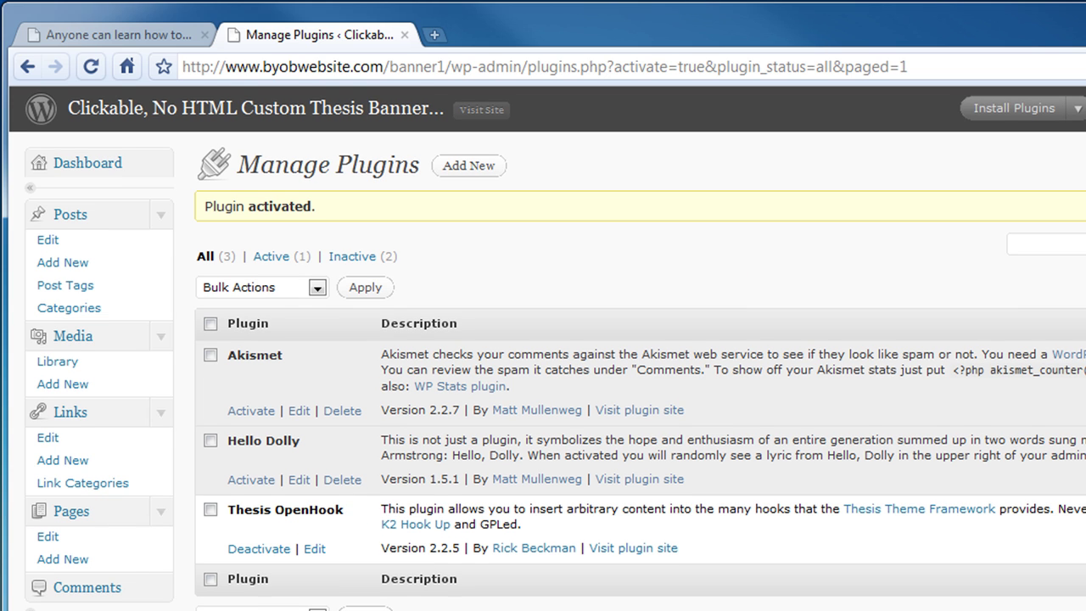
scroll(272, 466, "down", 6)
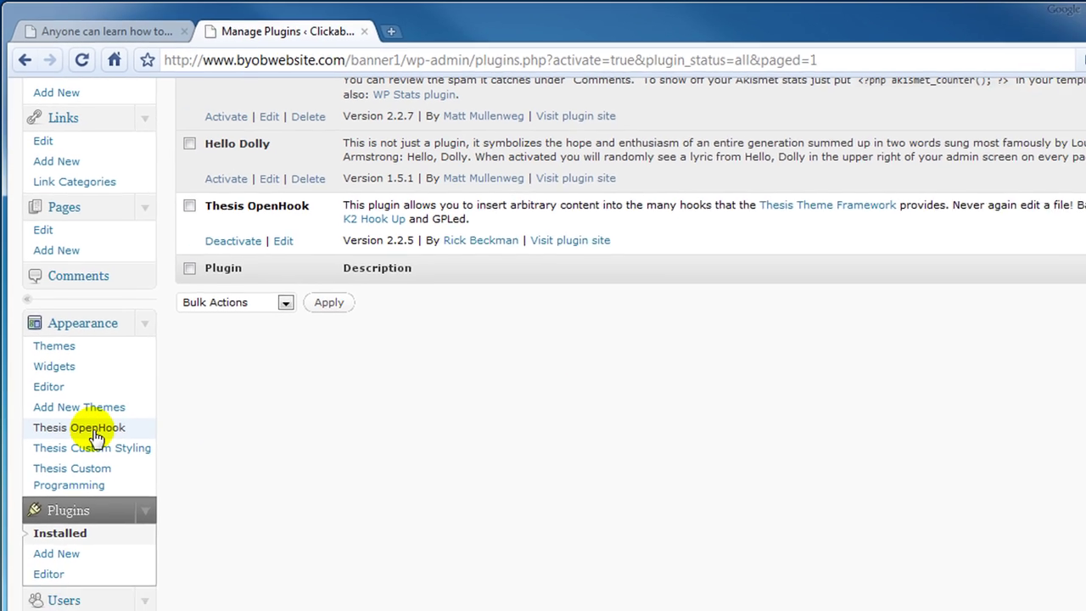
left_click(92, 430)
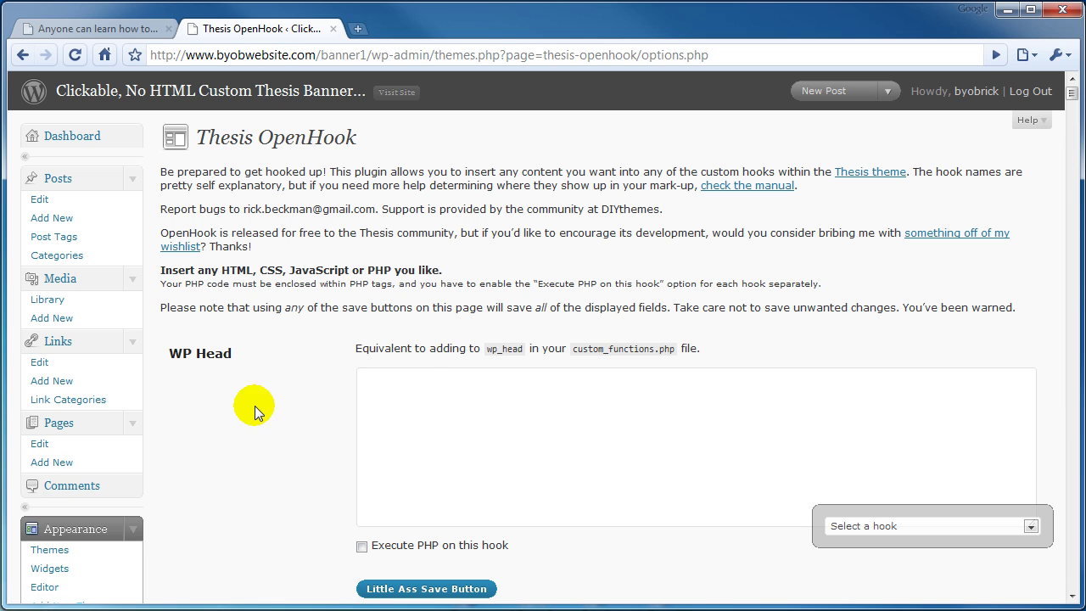
mouse_move(1073, 90)
left_mouse_down()
mouse_move(1074, 147)
mouse_move(1075, 90)
left_mouse_up()
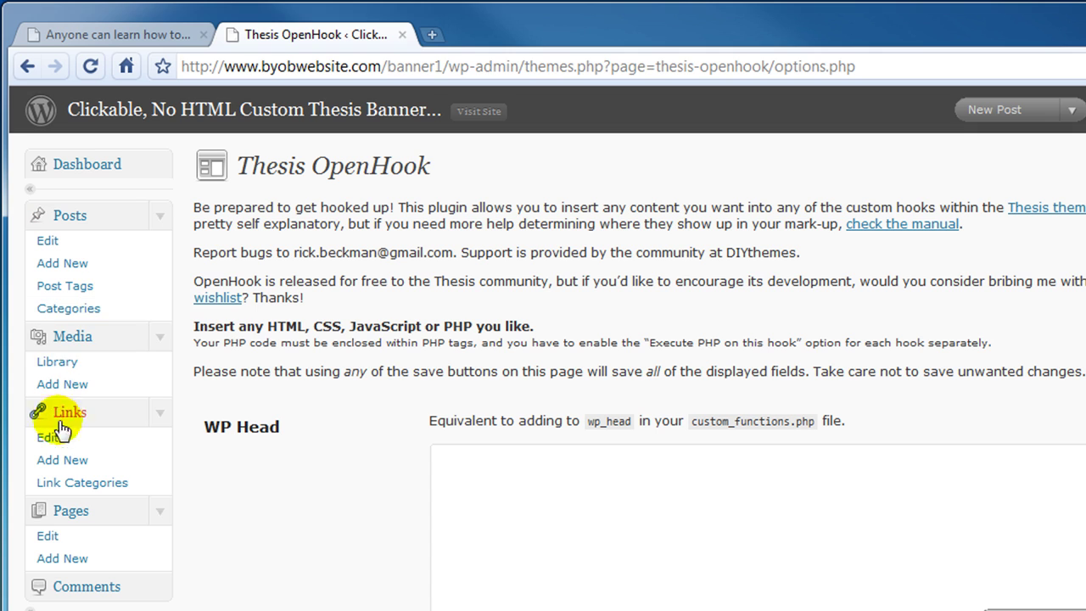
- Create a new page titled '1 Sandbox' and publish it with Private visibility
left_click(62, 558)
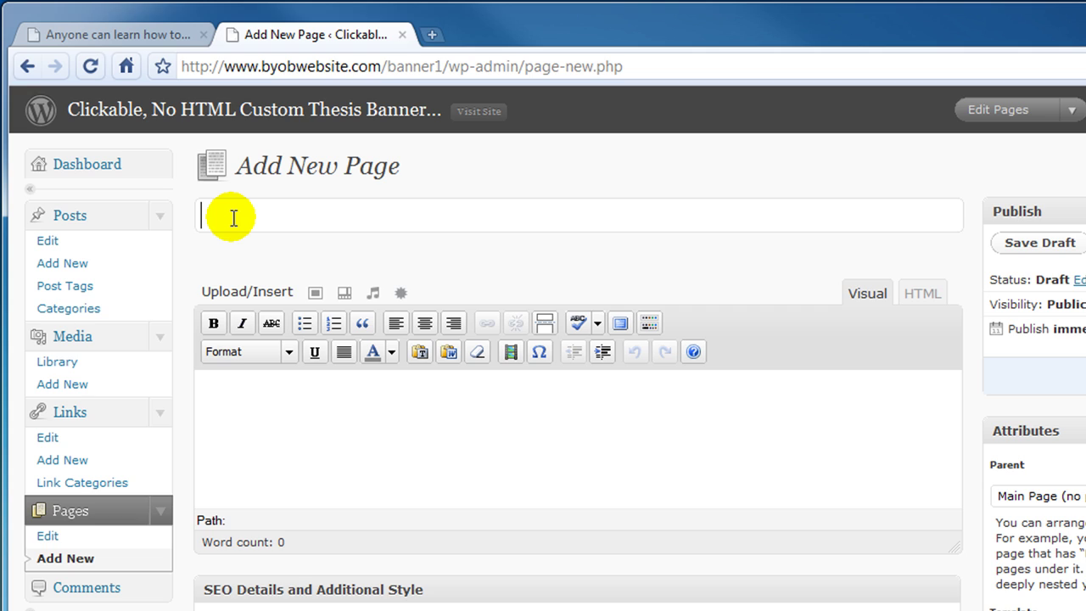
type("1 Sandbox")
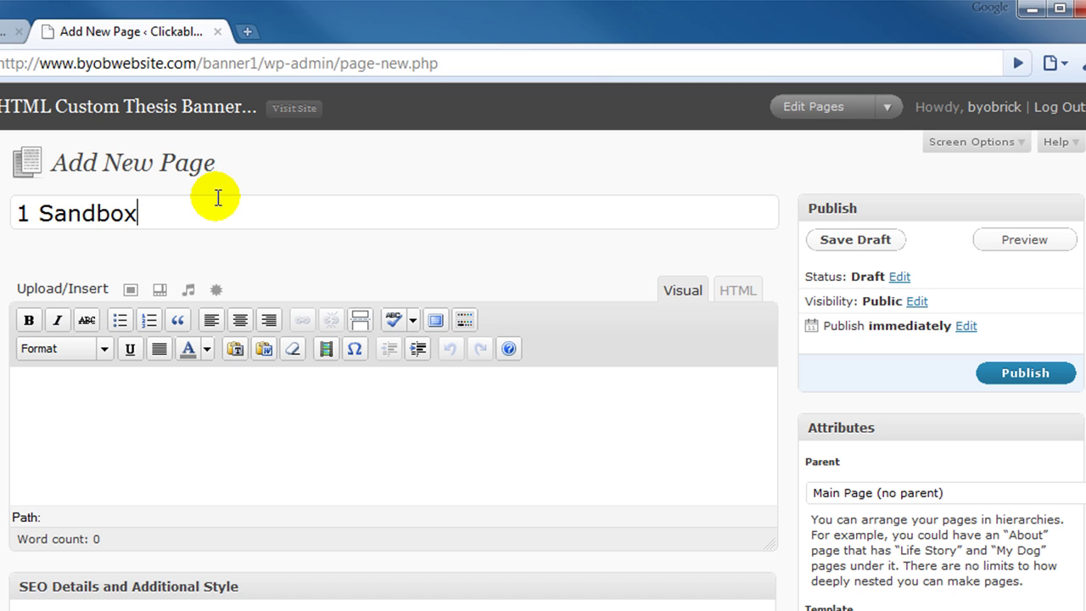
left_click(917, 302)
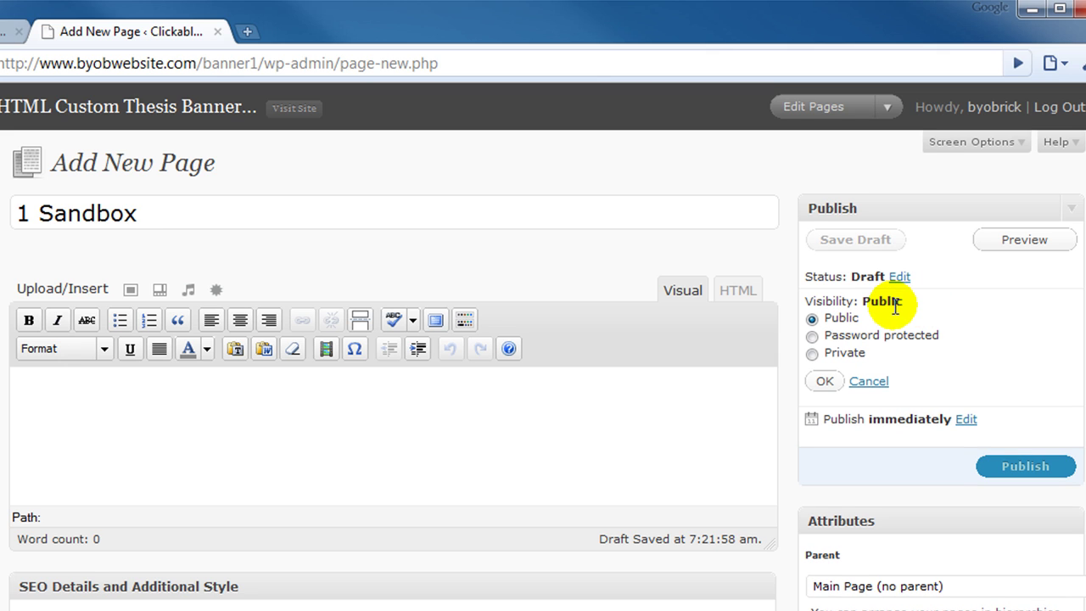
left_click(812, 353)
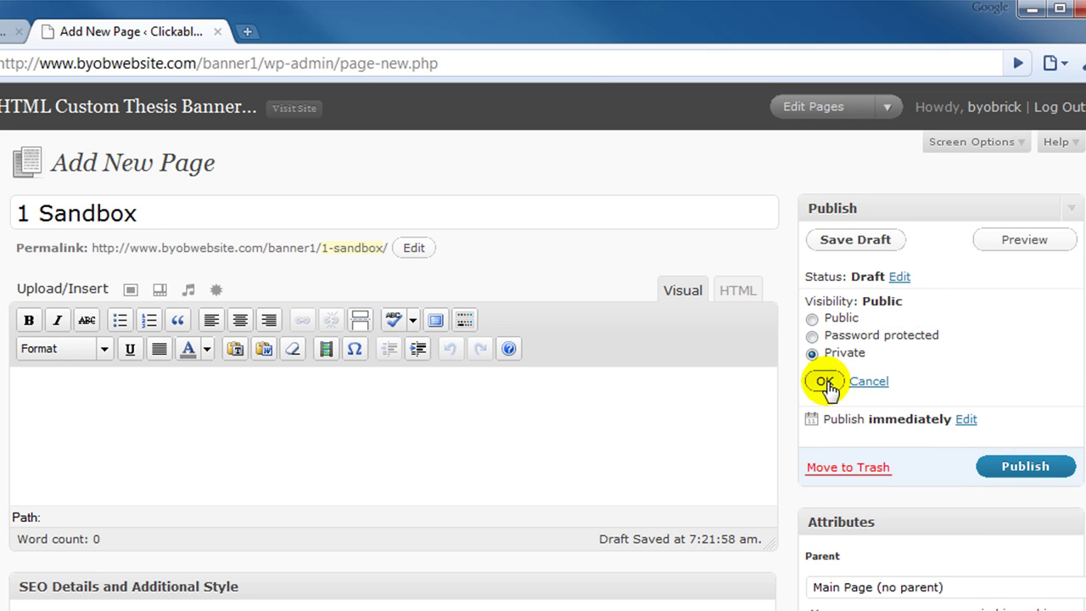
left_click(825, 383)
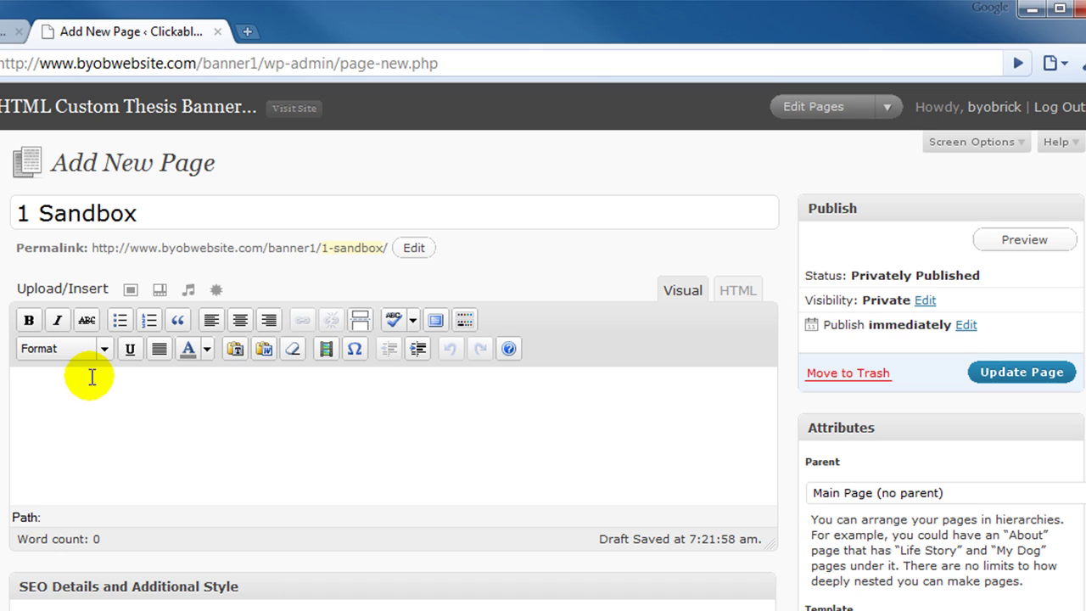
- Upload Banner-1.jpg (950×150) through the page's Add an Image dialog
left_click(130, 292)
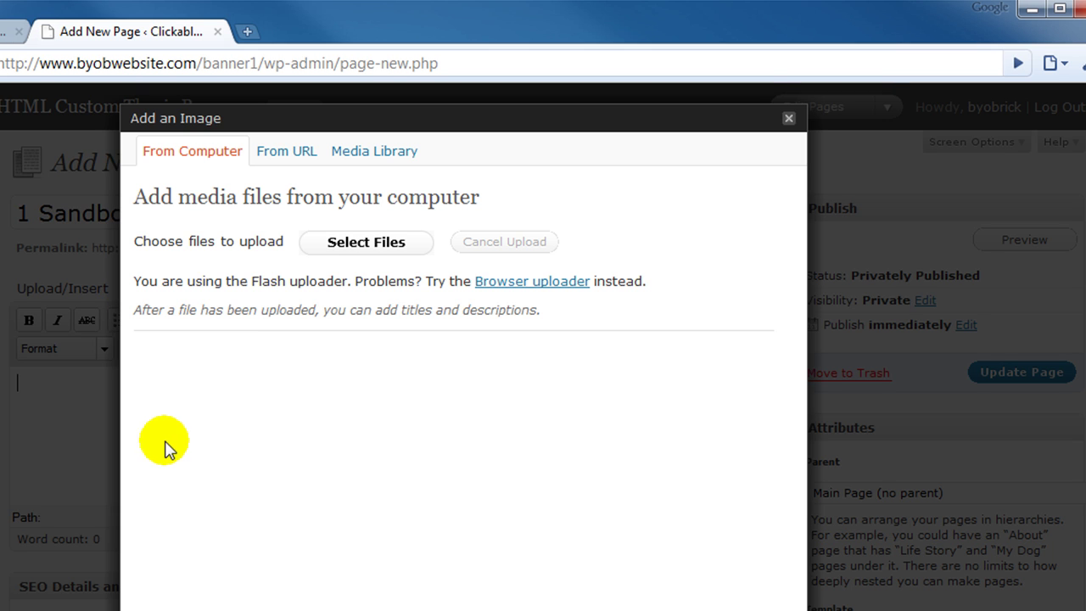
left_click(443, 211)
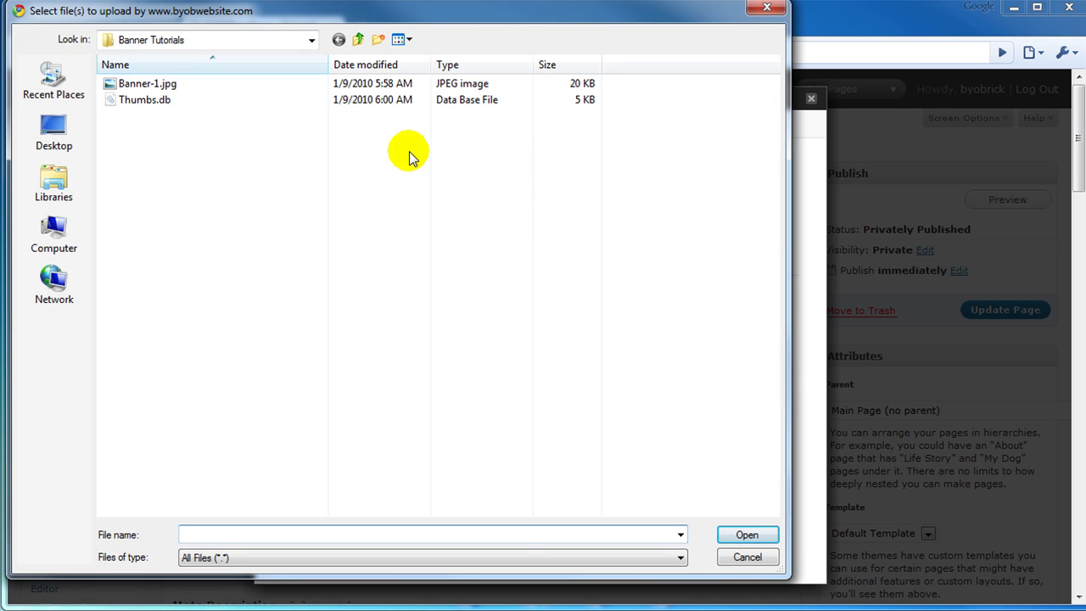
double_click(157, 83)
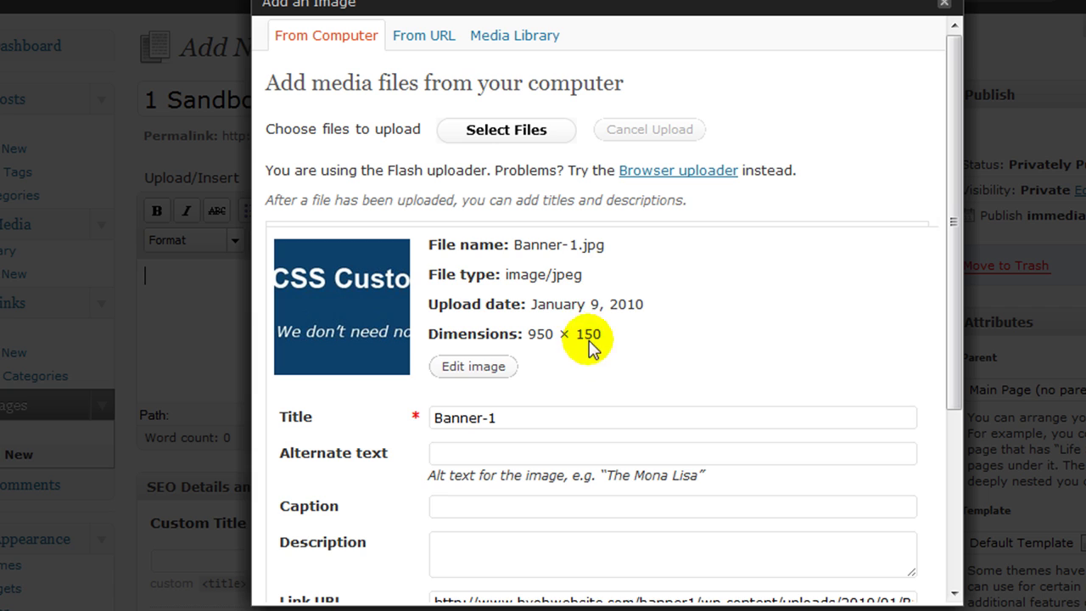
- Retitle the banner image "CSS? We don't need no stinken CSS!"
left_click(557, 417)
key("shift+Left")
left_click_drag(491, 418, 433, 417)
triple_click(466, 418)
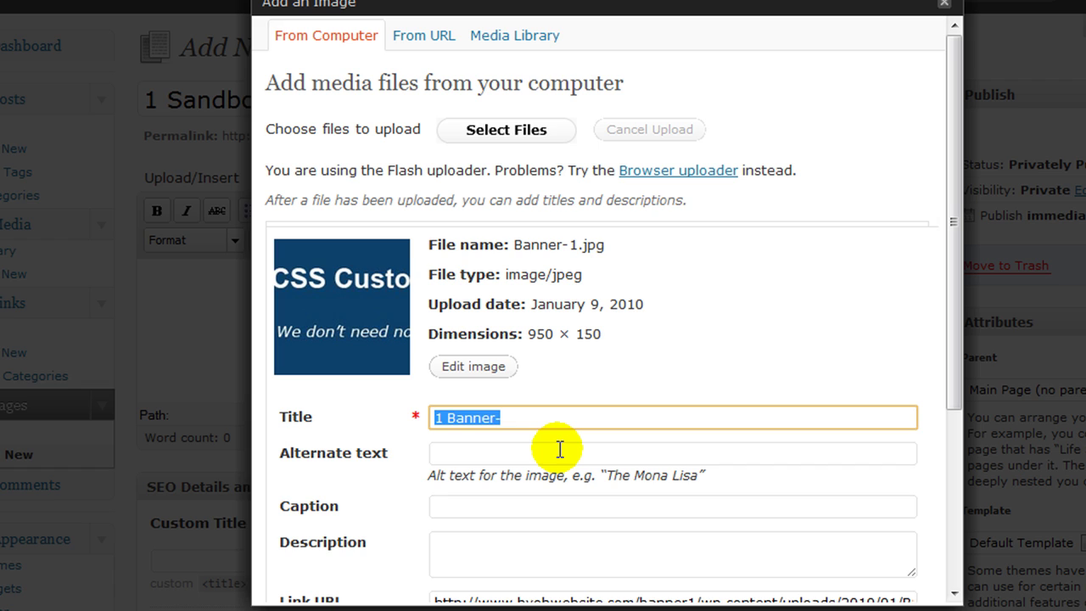
type("Cs")
key("BackSpace")
type("SS? We don'")
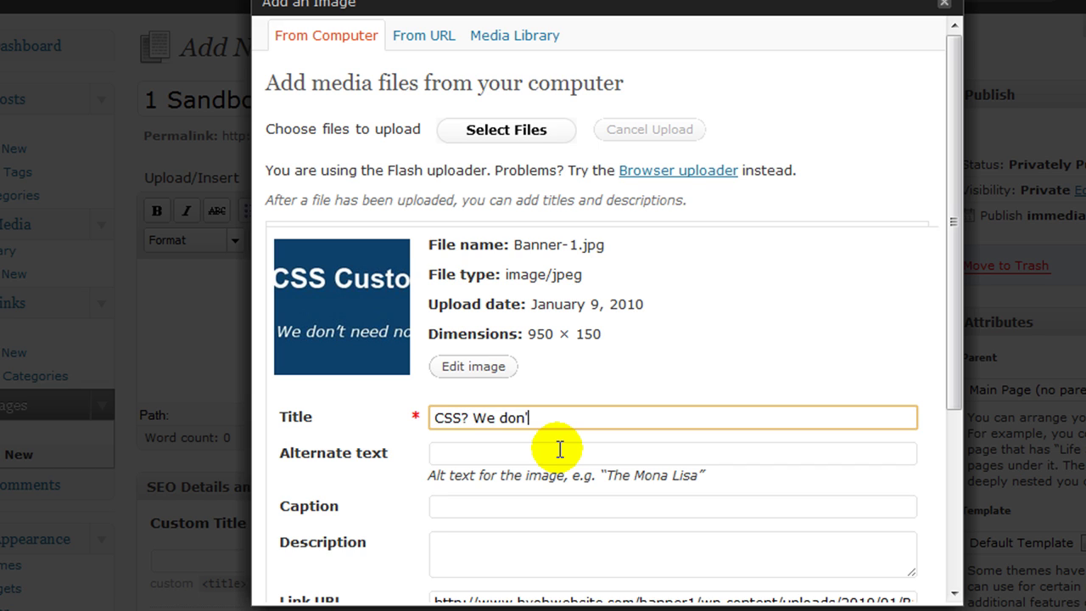
type("t need no sti")
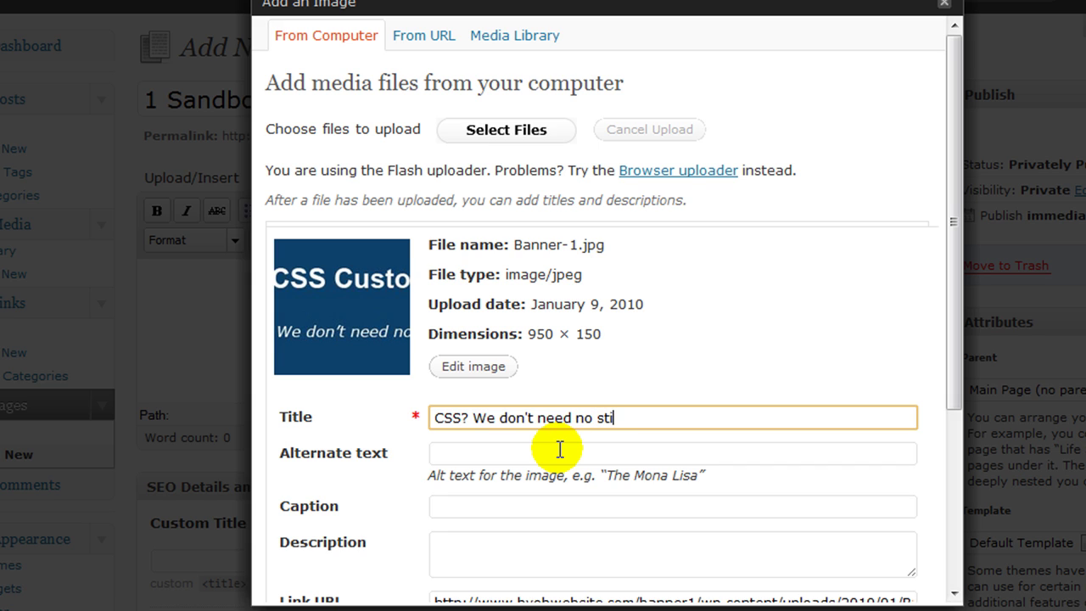
type("nken CSS!")
scroll(712, 483, "down", 3)
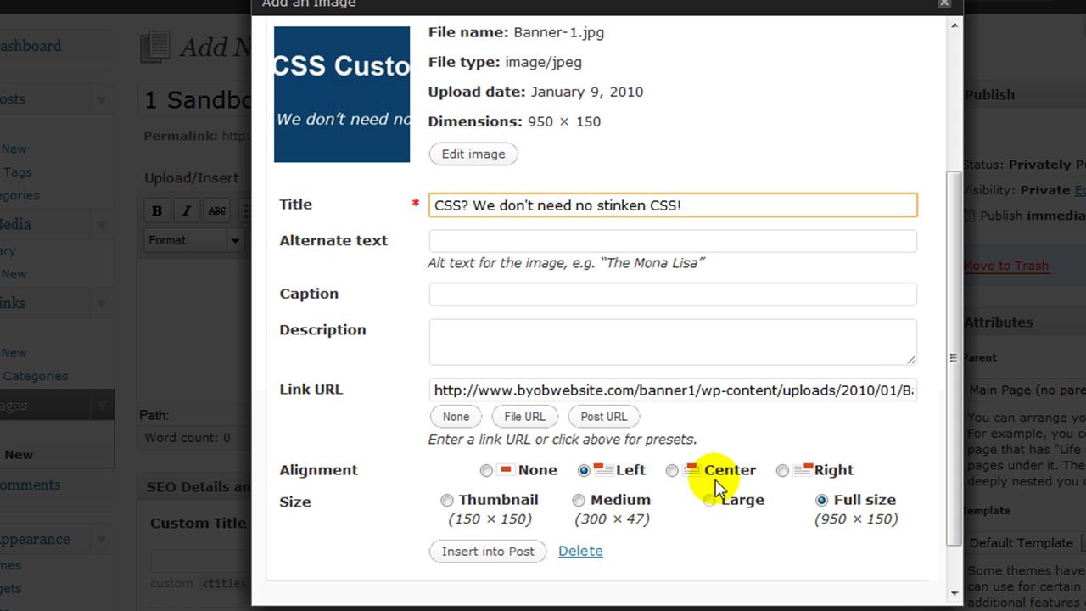
left_click(467, 392)
triple_click(468, 391)
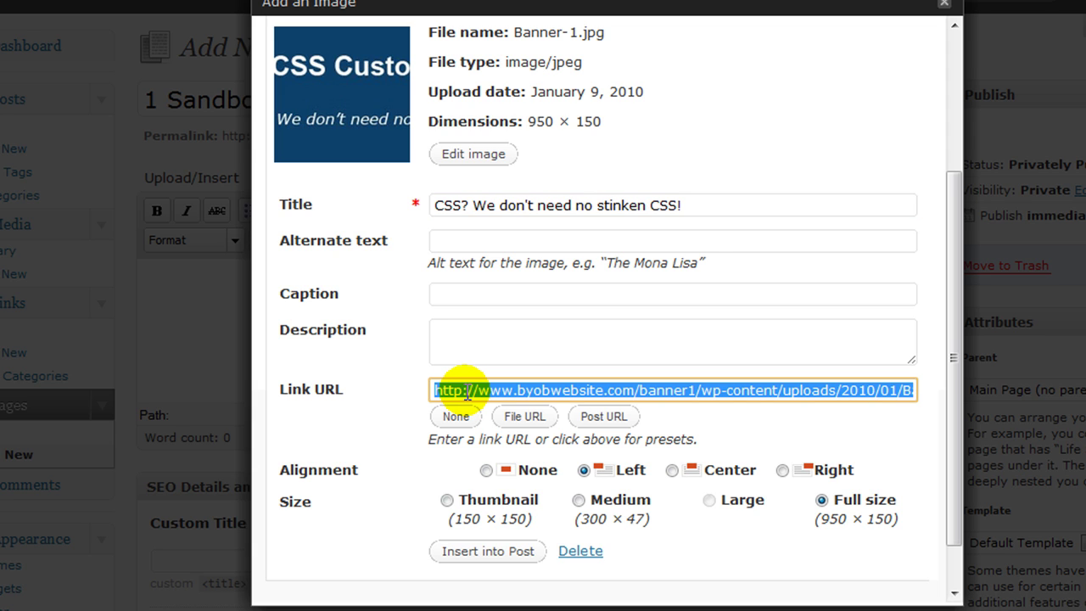
type("http")
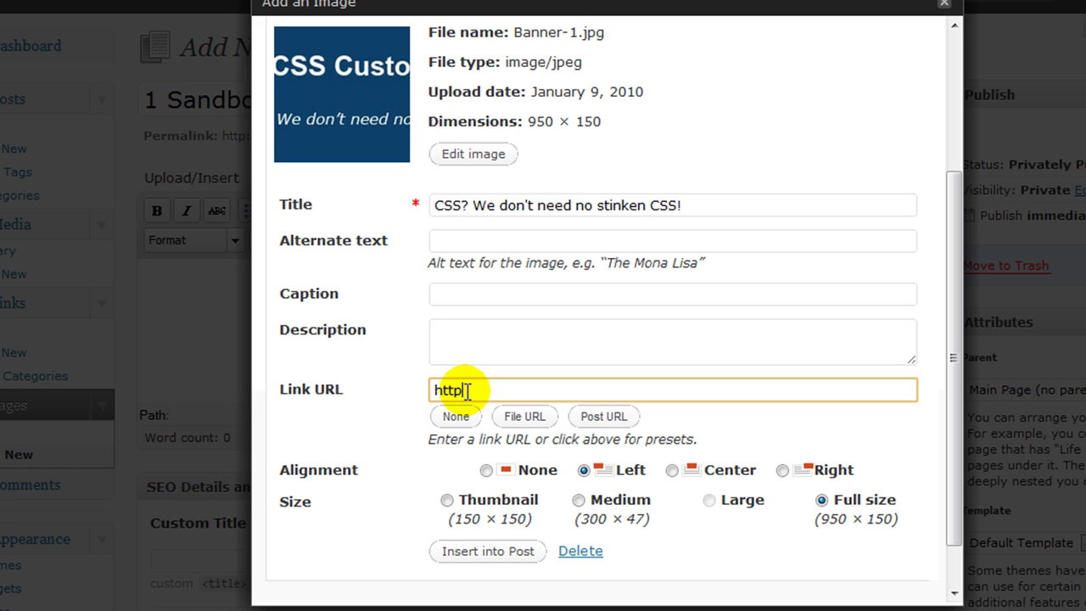
type("://banner1.byob")
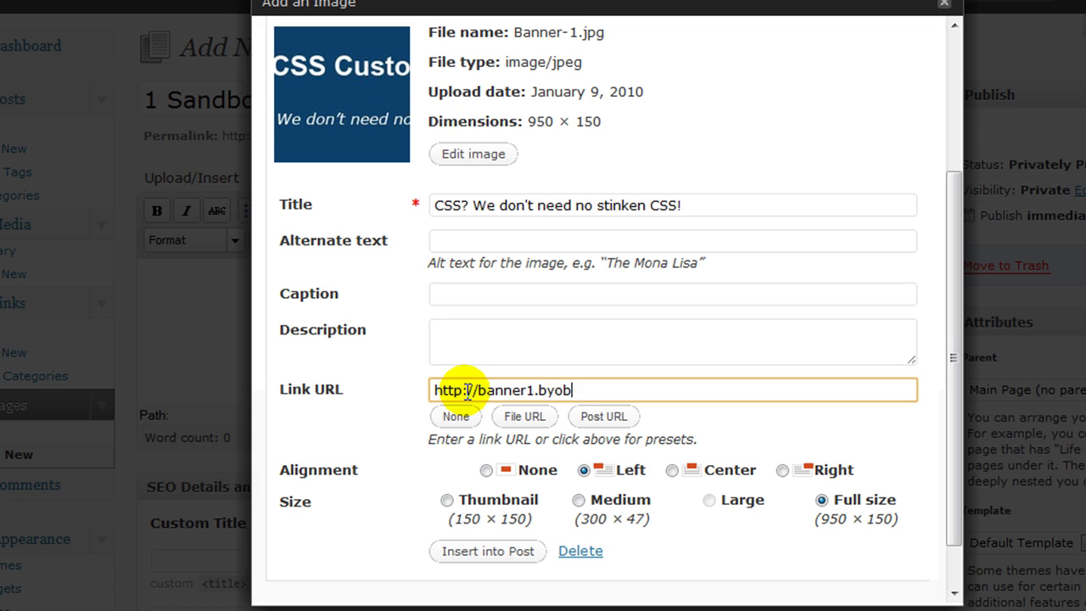
type("website.com")
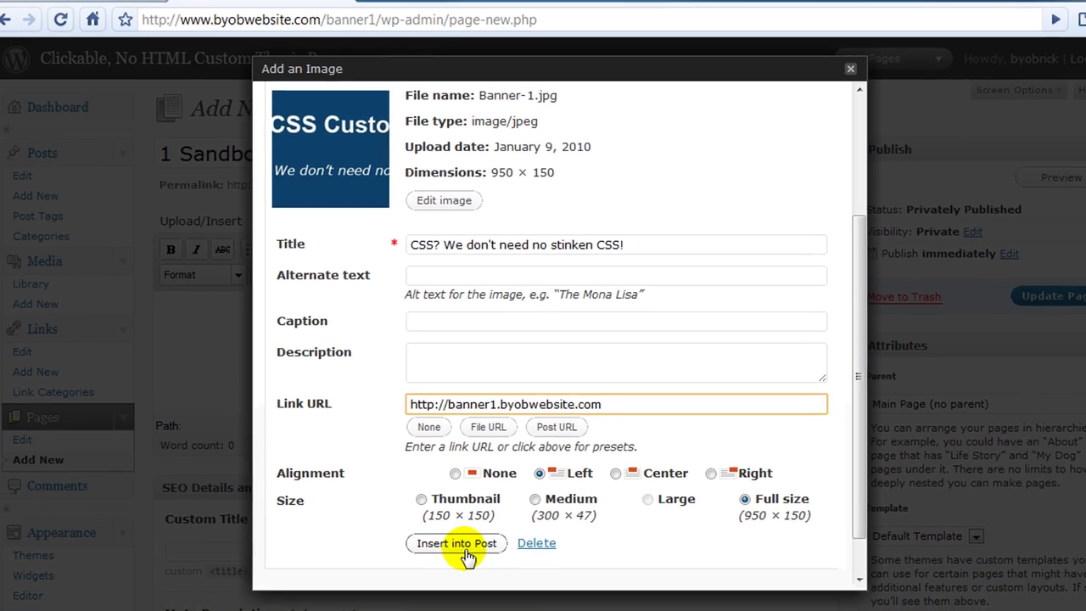
- Insert the full-size linked banner into the 1 Sandbox page and update the page
left_click(498, 551)
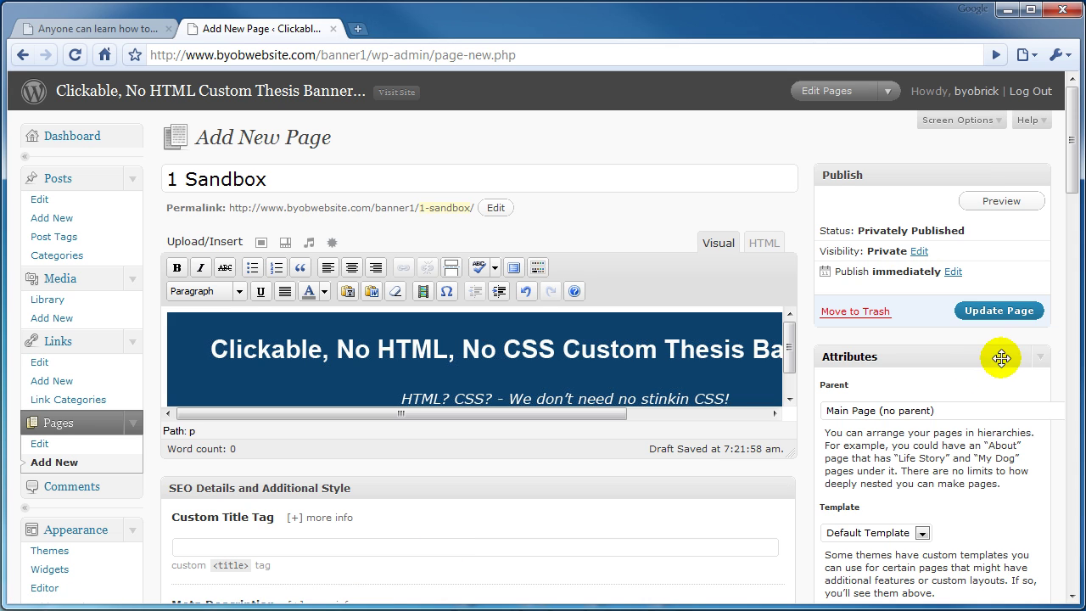
left_click(1002, 313)
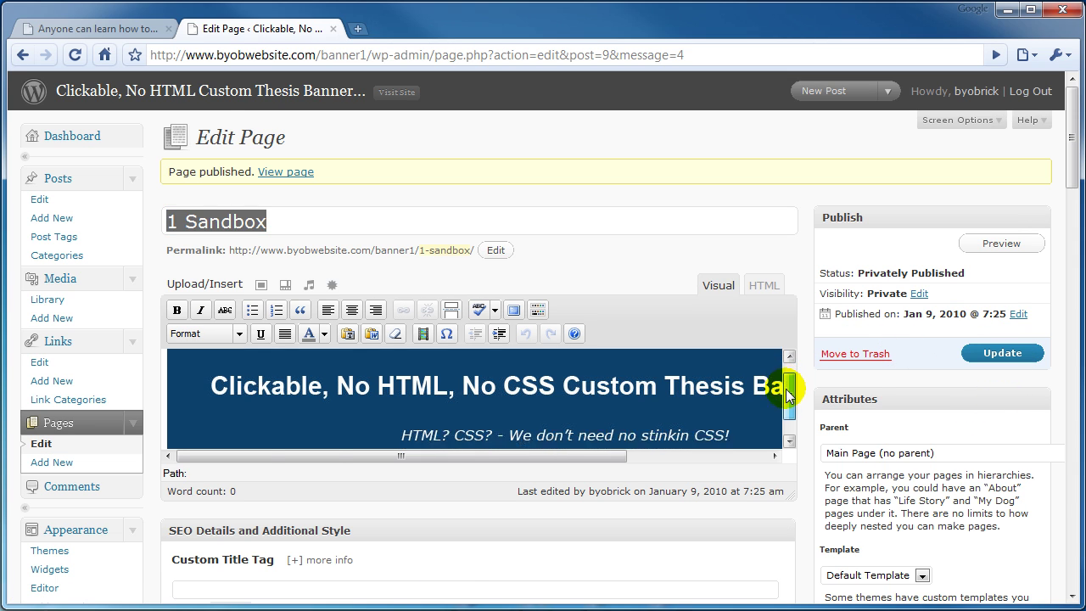
left_click_drag(786, 393, 787, 397)
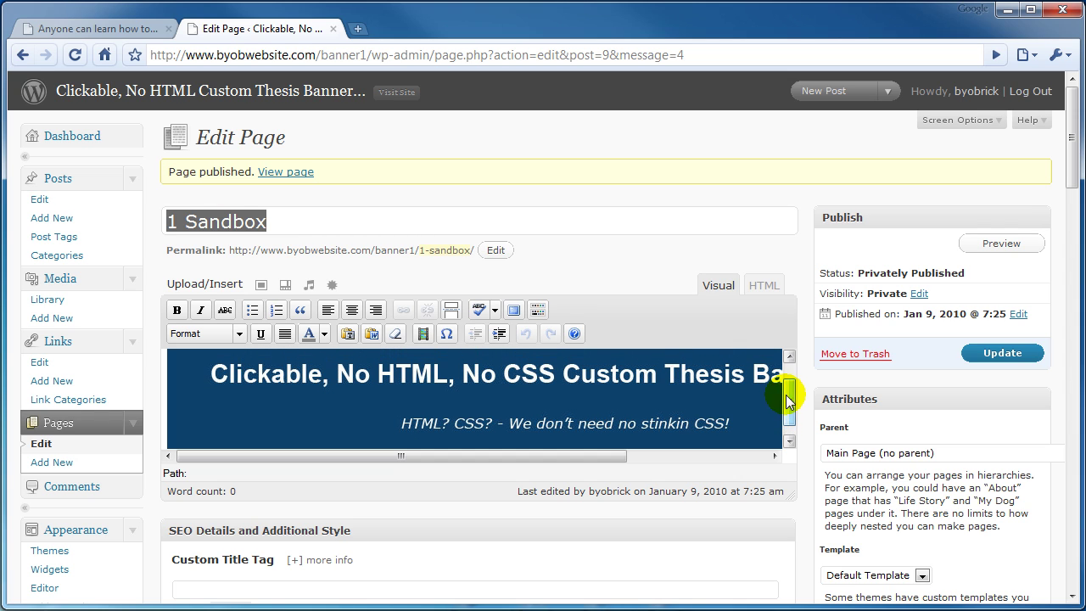
- View the page as HTML and copy the link-wrapped Banner-1.jpg image code
left_click(762, 289)
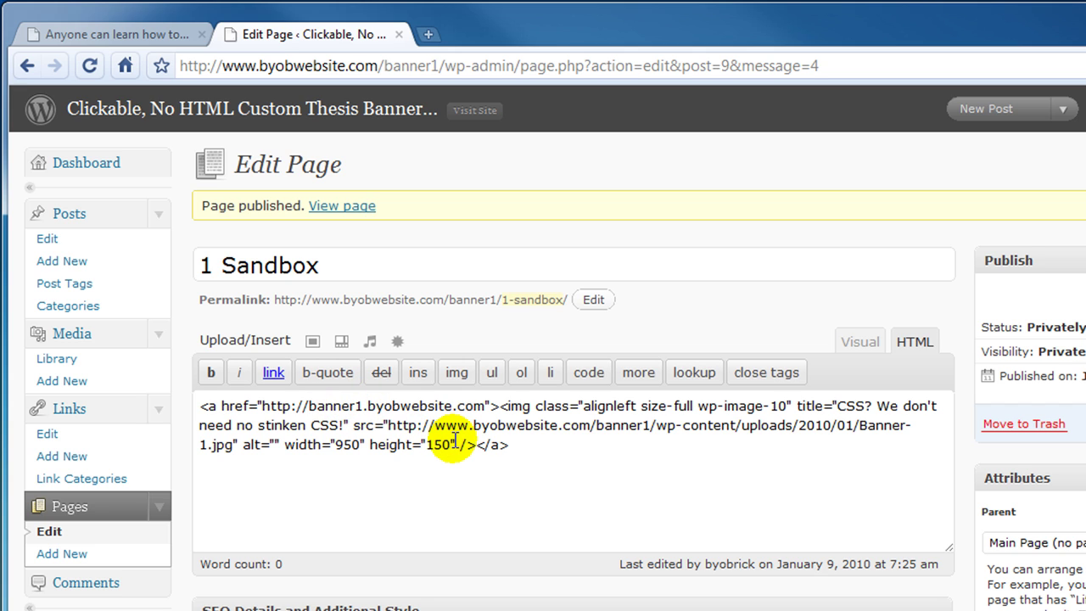
left_click(855, 341)
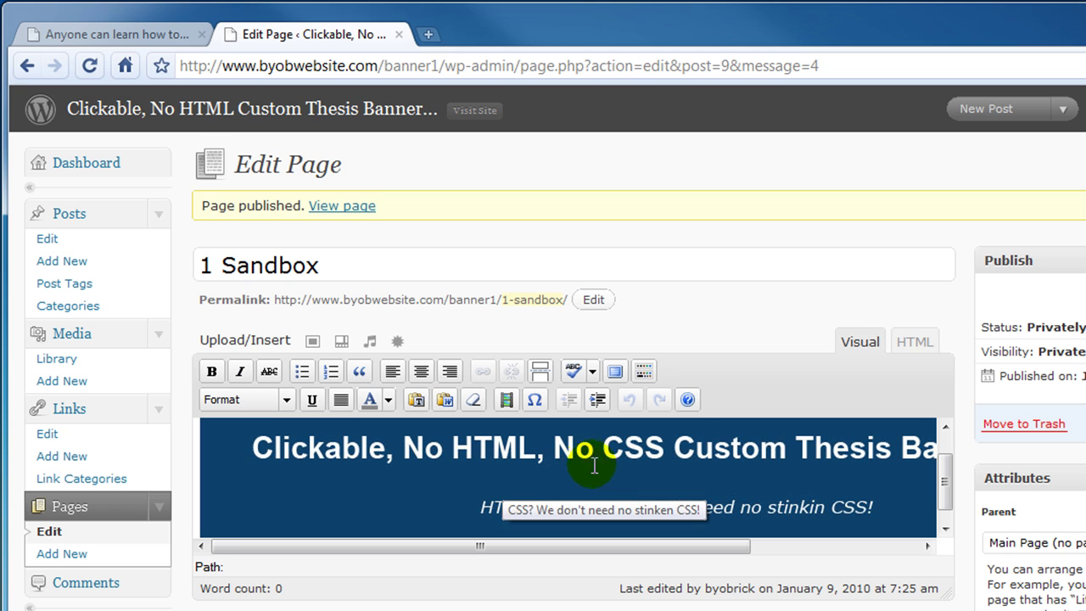
left_click(915, 342)
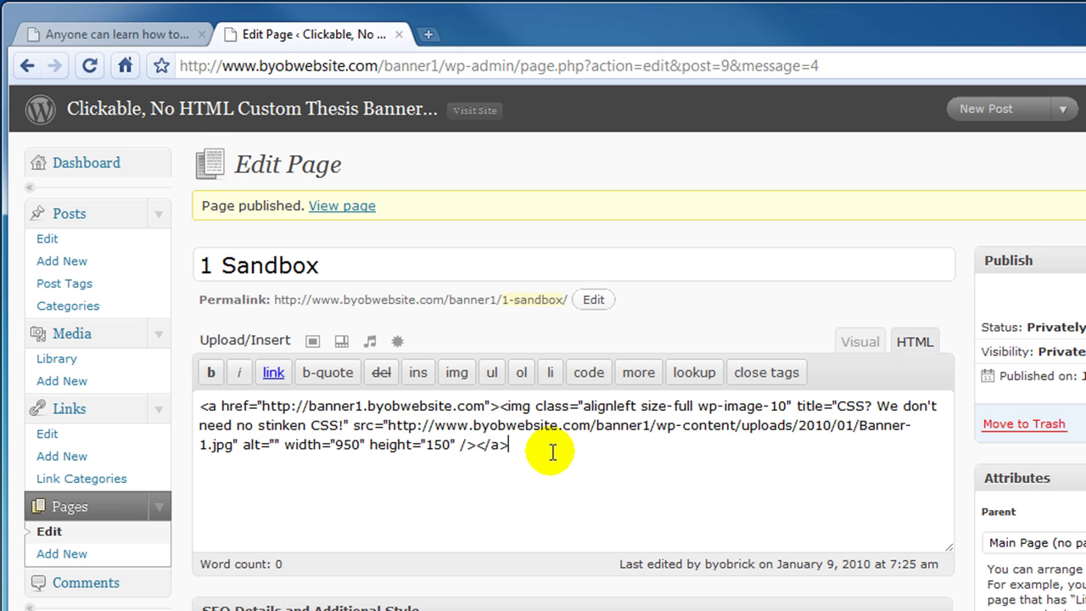
left_click_drag(552, 452, 195, 400)
key("ctrl+c")
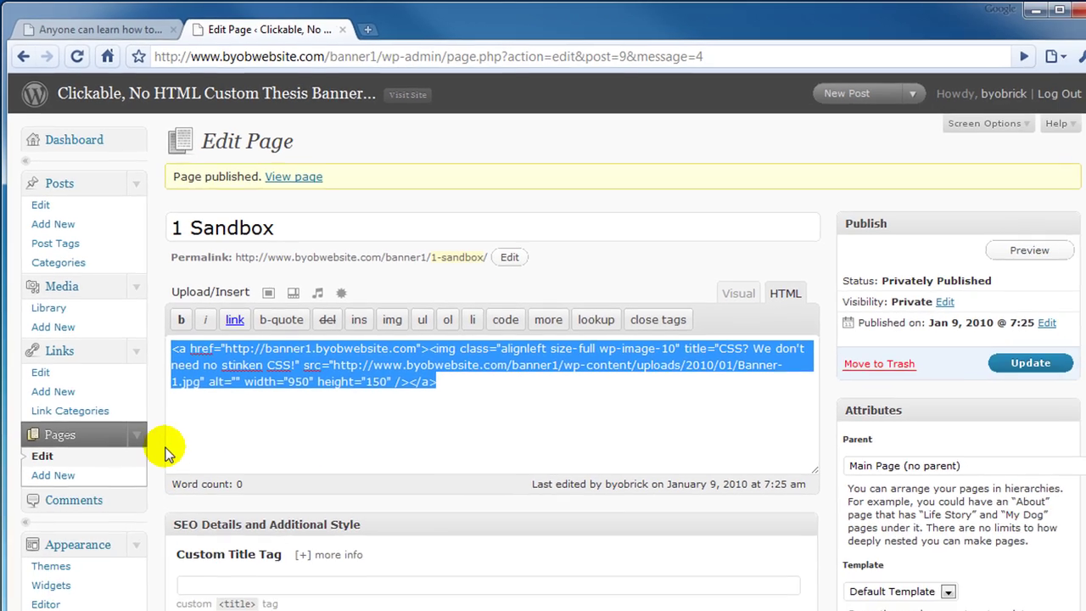
left_click(166, 454)
scroll(158, 414, "down", 1)
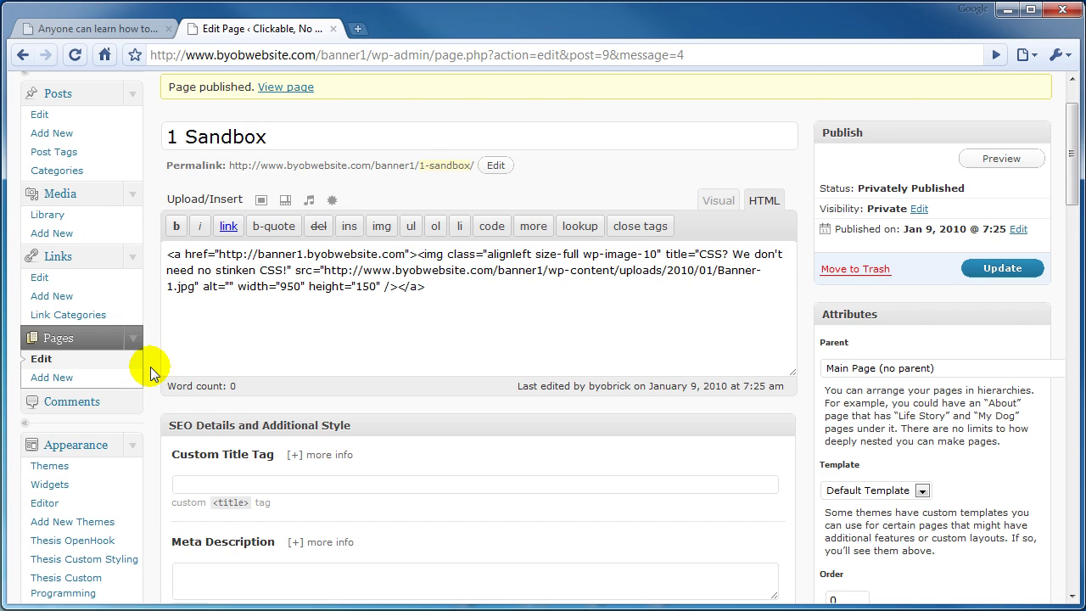
- Leave the page editor for Thesis OpenHook and paste the banner HTML into Before Header
scroll(152, 373, "down", 1)
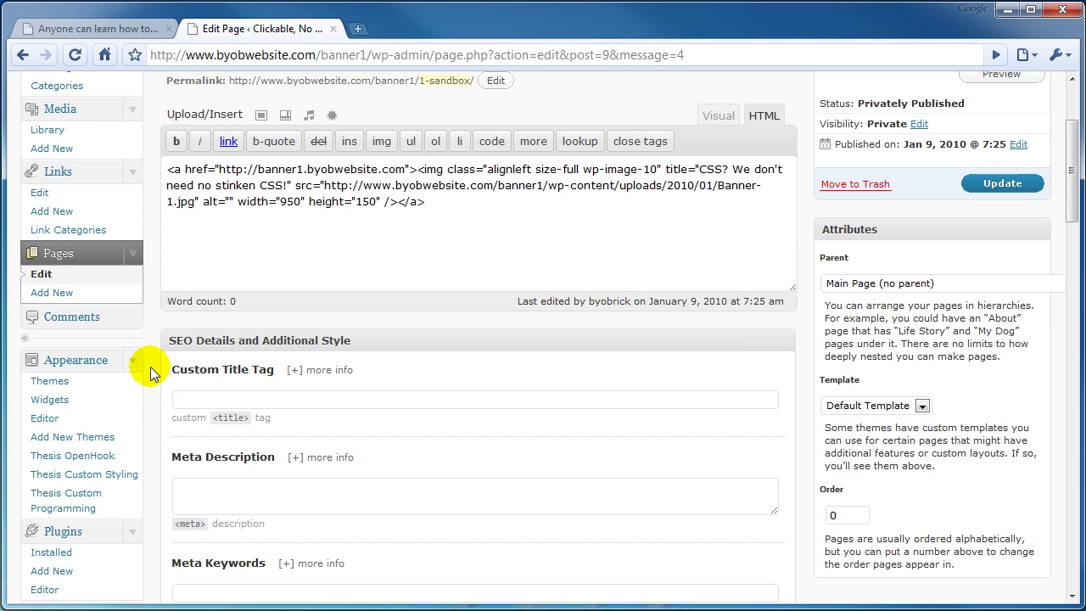
left_click(86, 458)
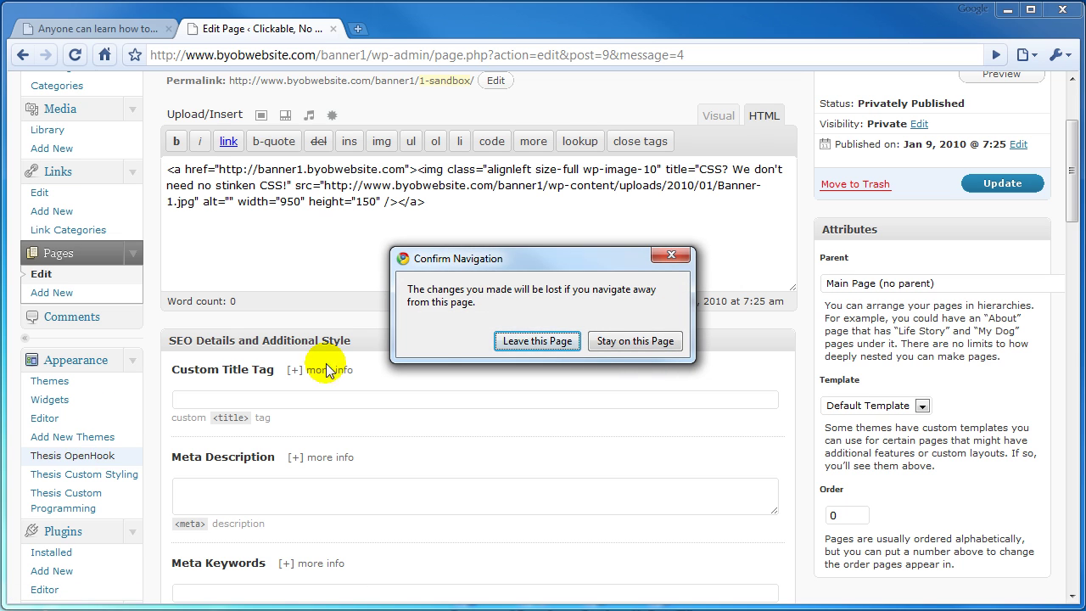
left_click(536, 341)
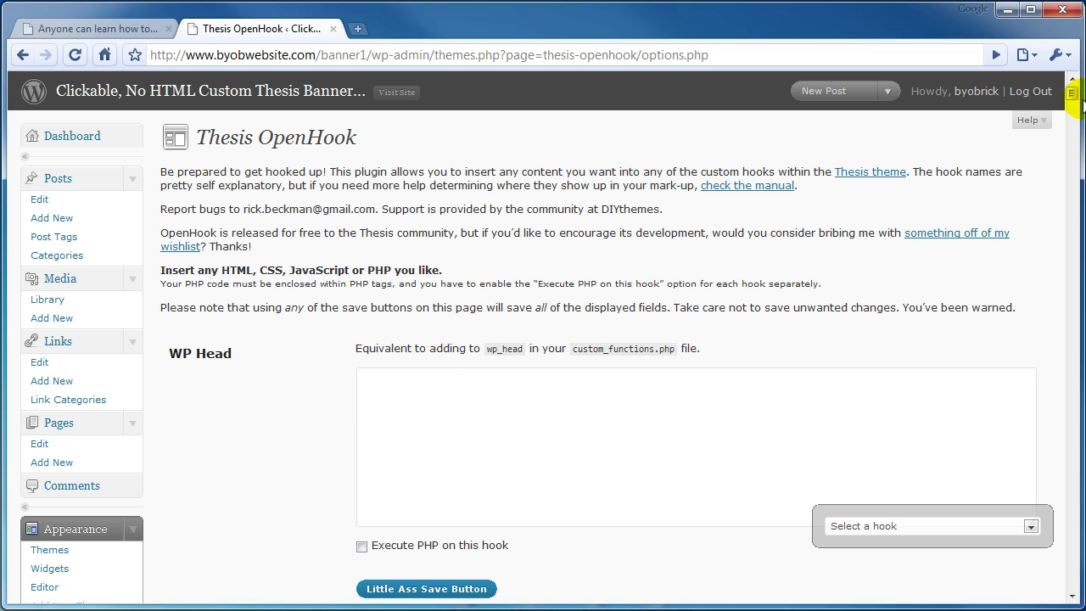
left_click_drag(1069, 99, 1069, 151)
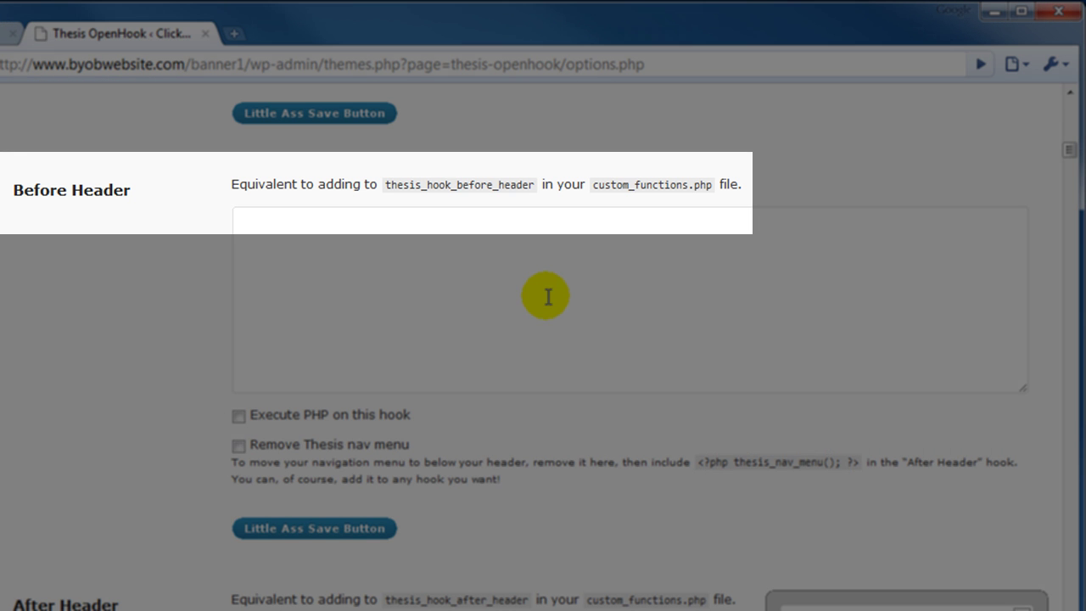
left_click(279, 225)
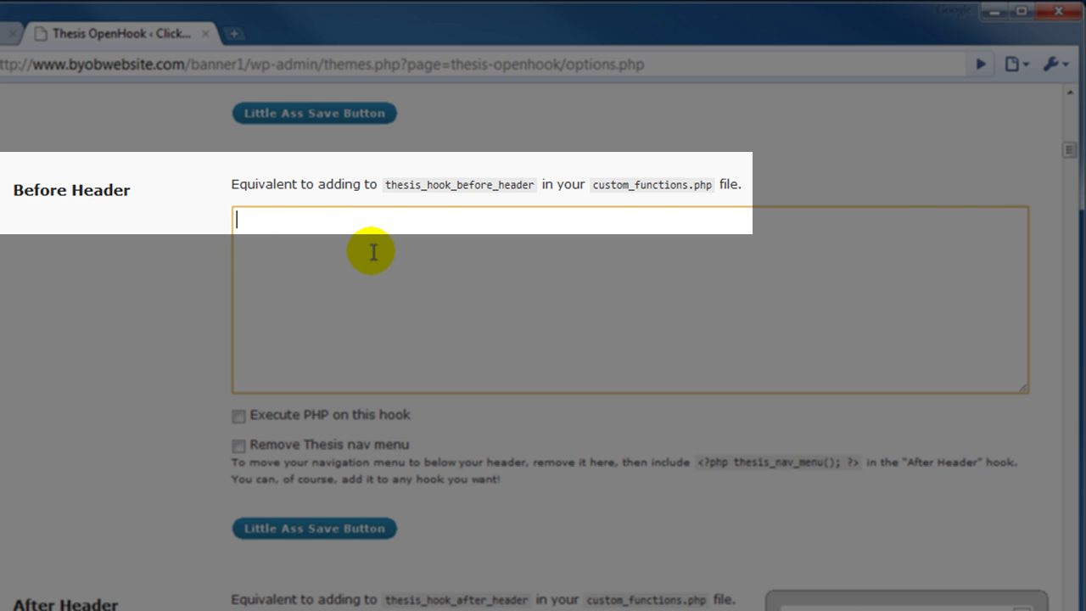
key("ctrl+v")
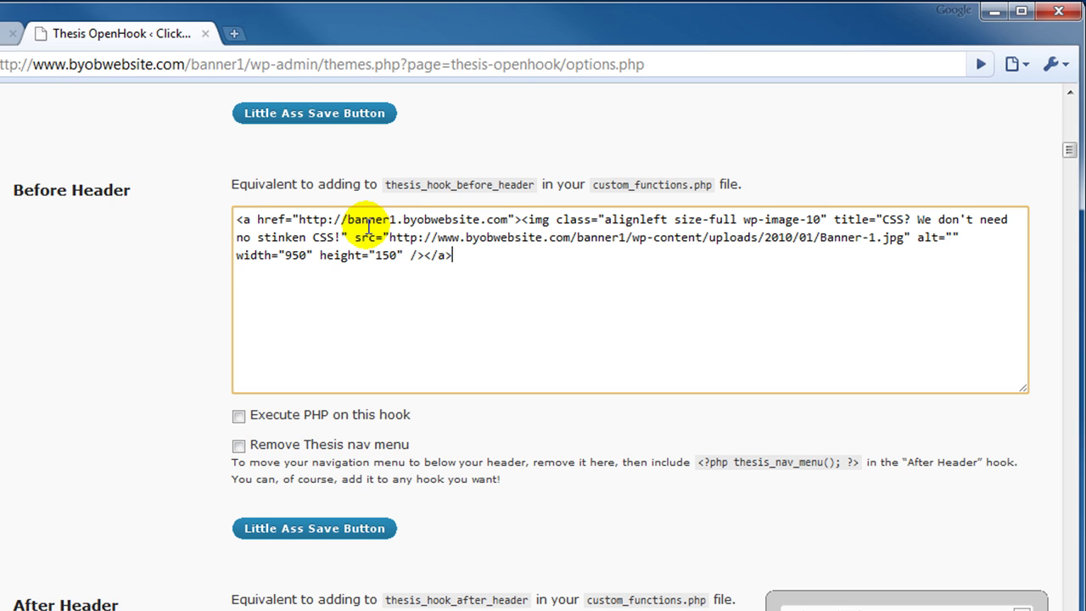
- Enable PHP and Remove Thesis nav menu, prepend <?php thesis_nav_menu(); ?> to Before Header, and save
left_click(238, 416)
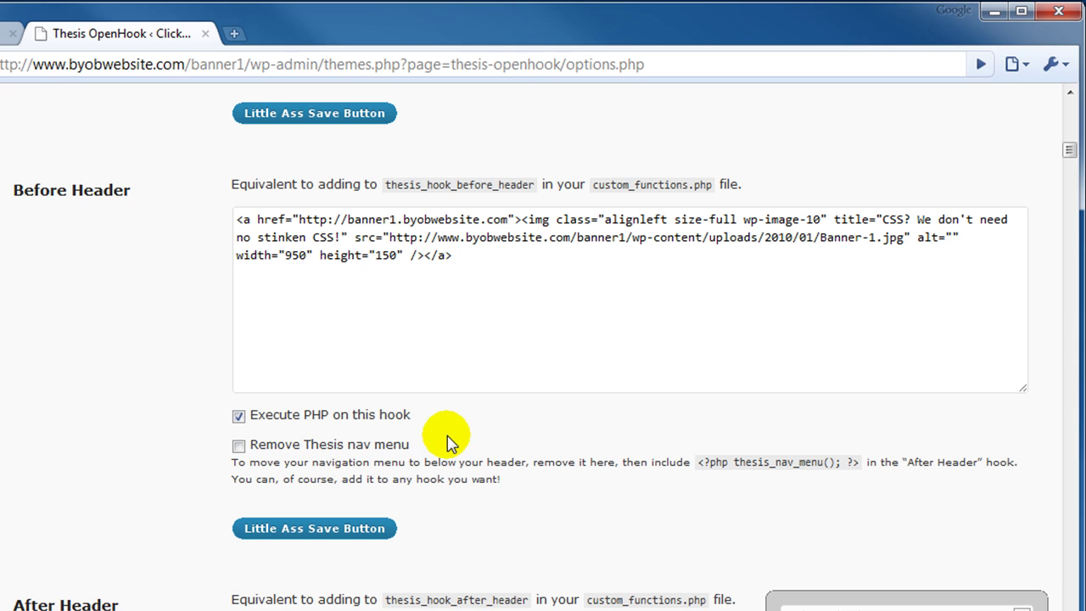
left_click(239, 446)
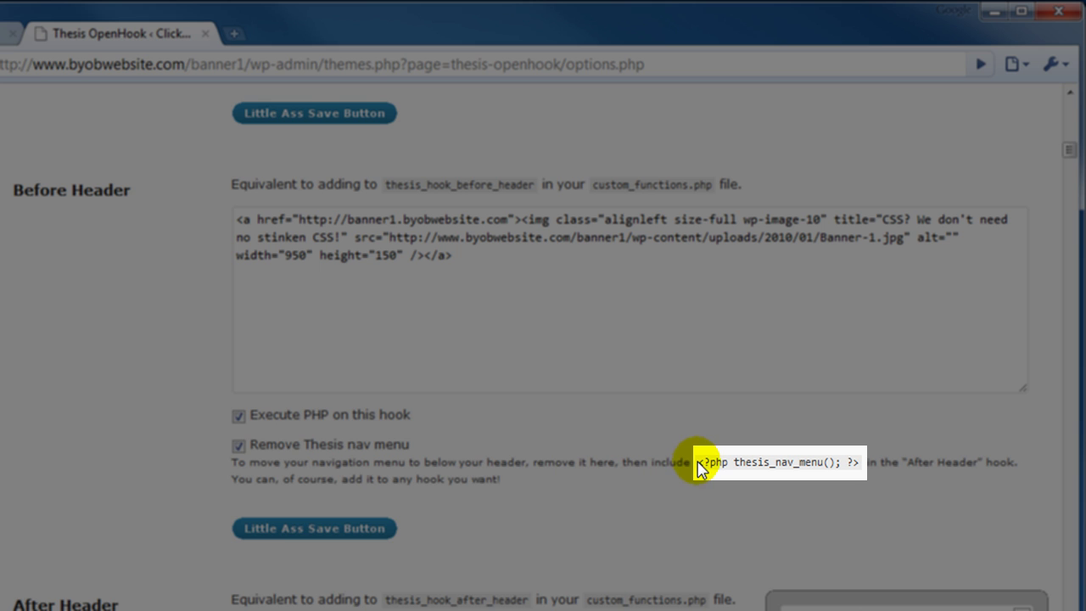
left_click_drag(700, 462, 860, 456)
key("ctrl+c")
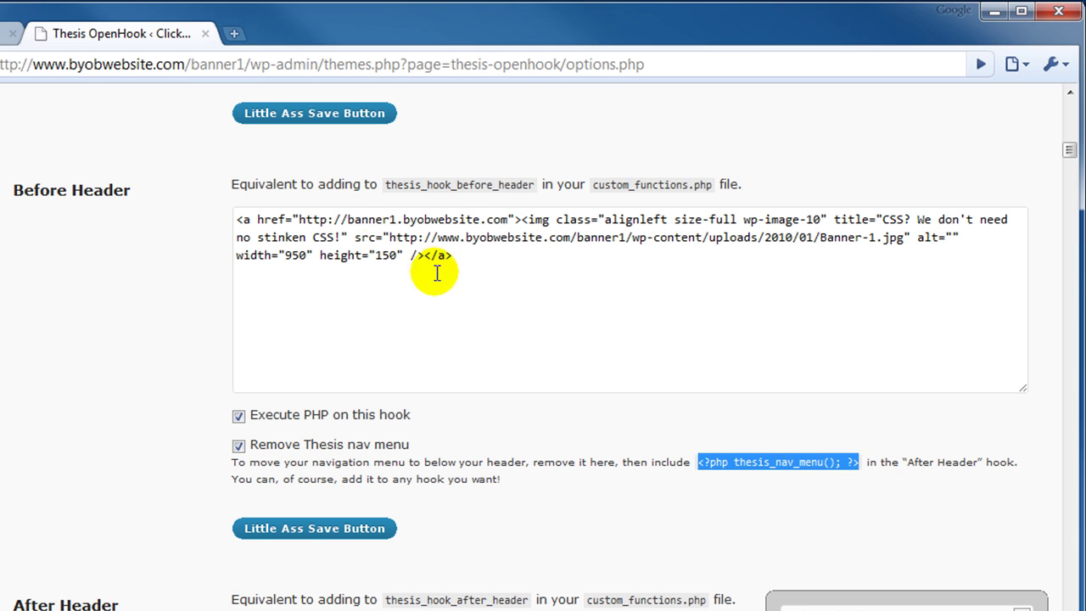
left_click(236, 219)
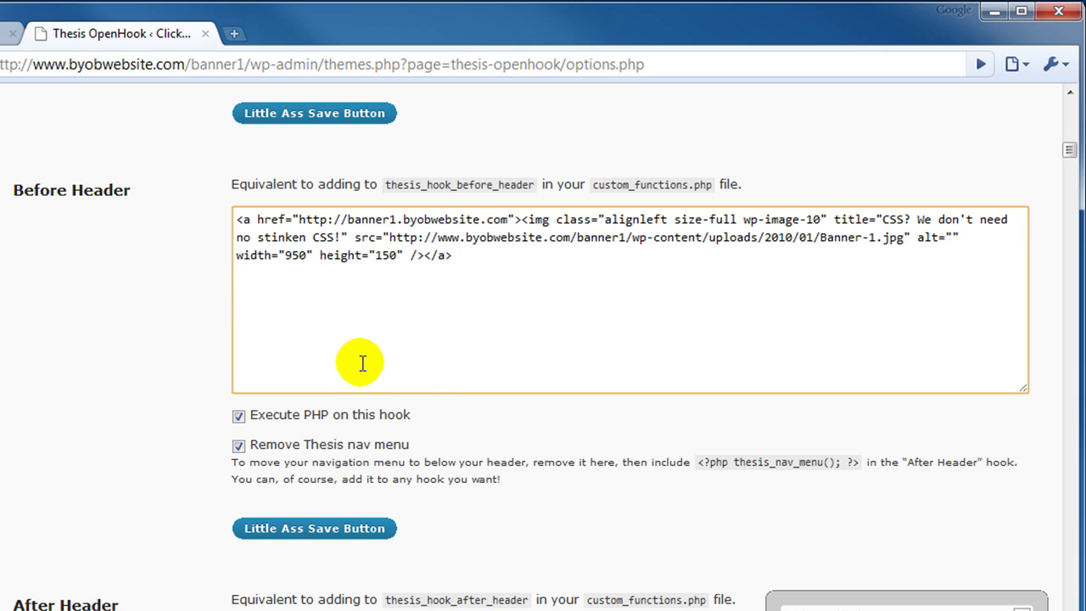
key("ctrl+v")
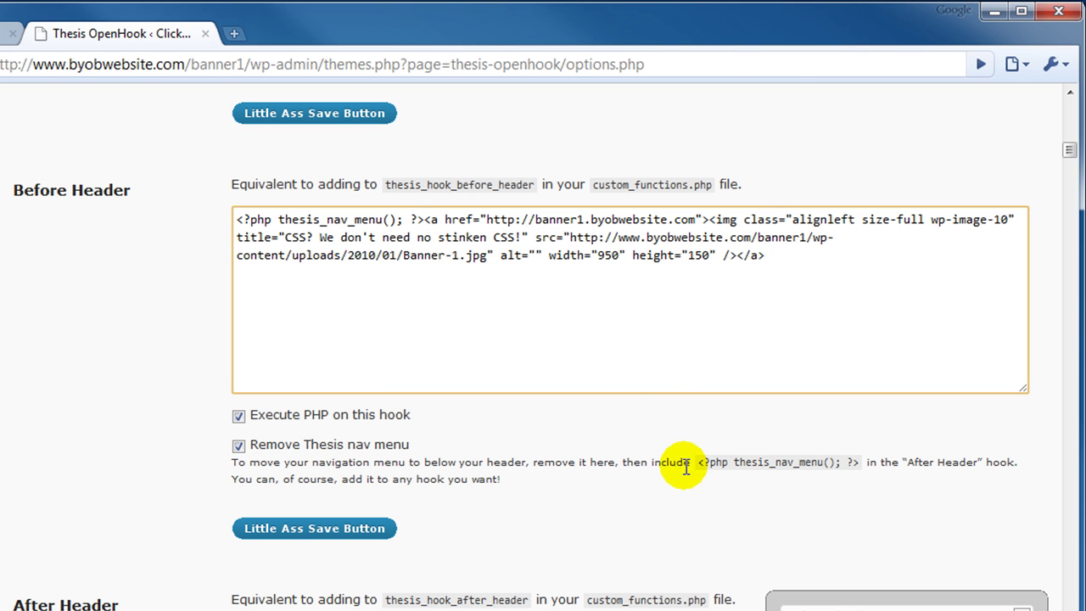
left_click(310, 528)
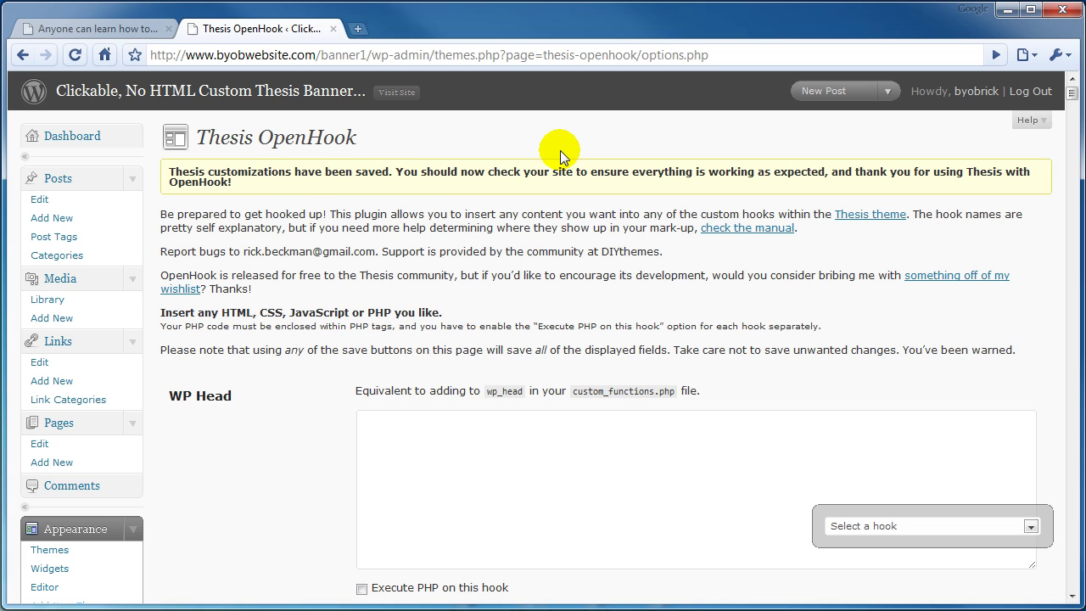
- Open the site title link in a new browser tab and view the live home page header
right_click(191, 91)
left_click(271, 100)
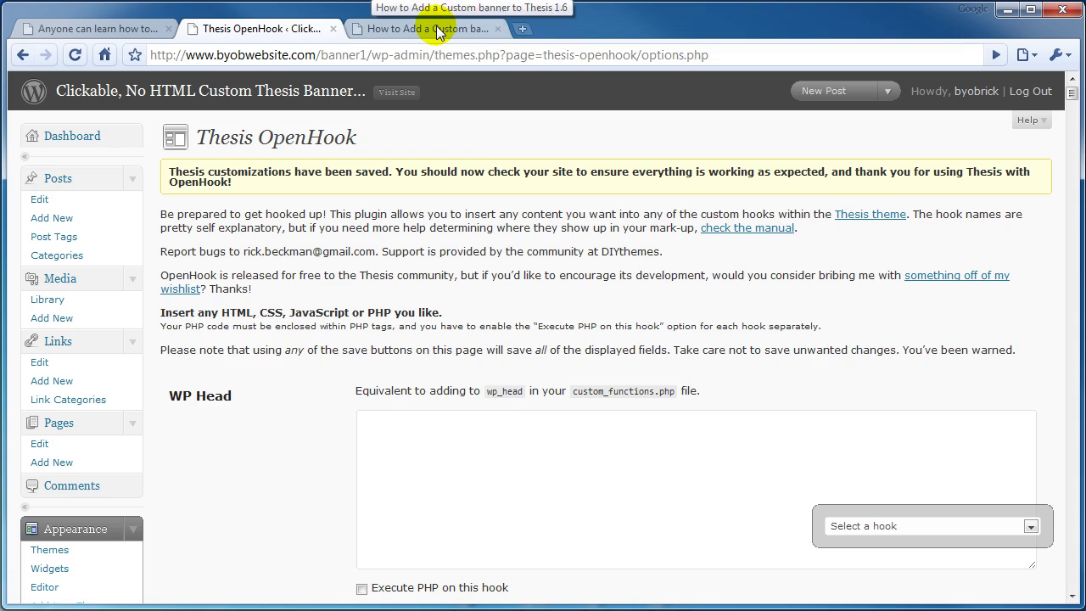
left_click(437, 31)
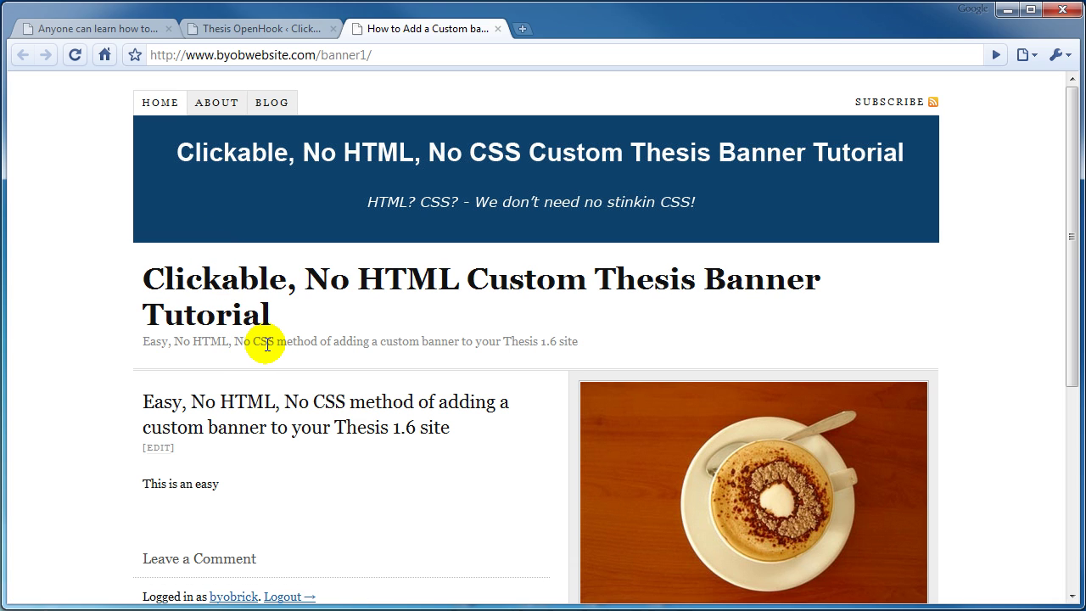
- Uncheck Show site name and Show site tagline under Thesis Options Header display, then save
left_click(219, 29)
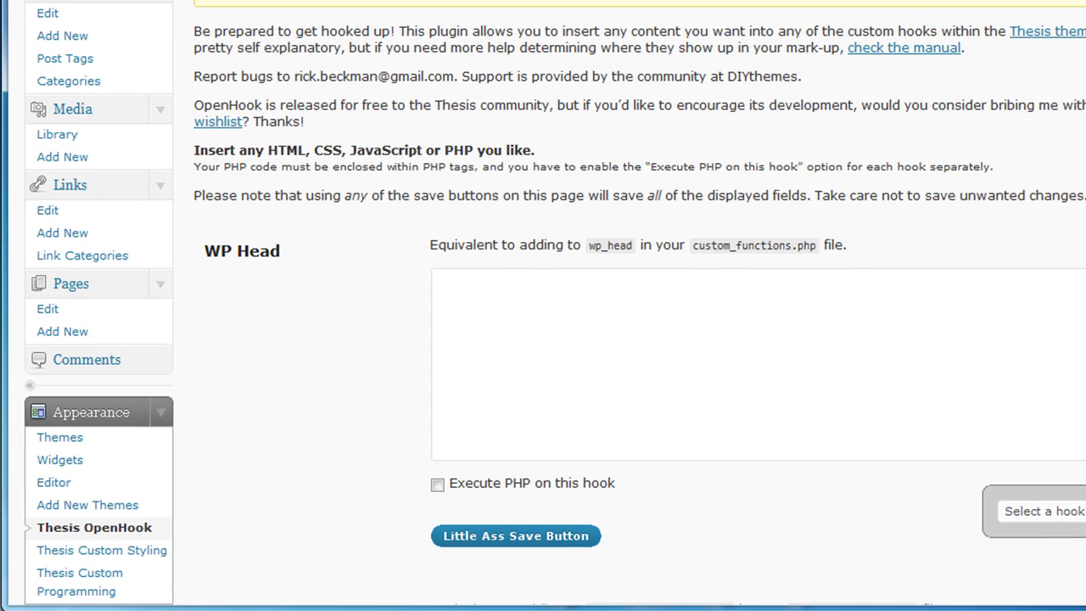
scroll(543, 339, "down", 6)
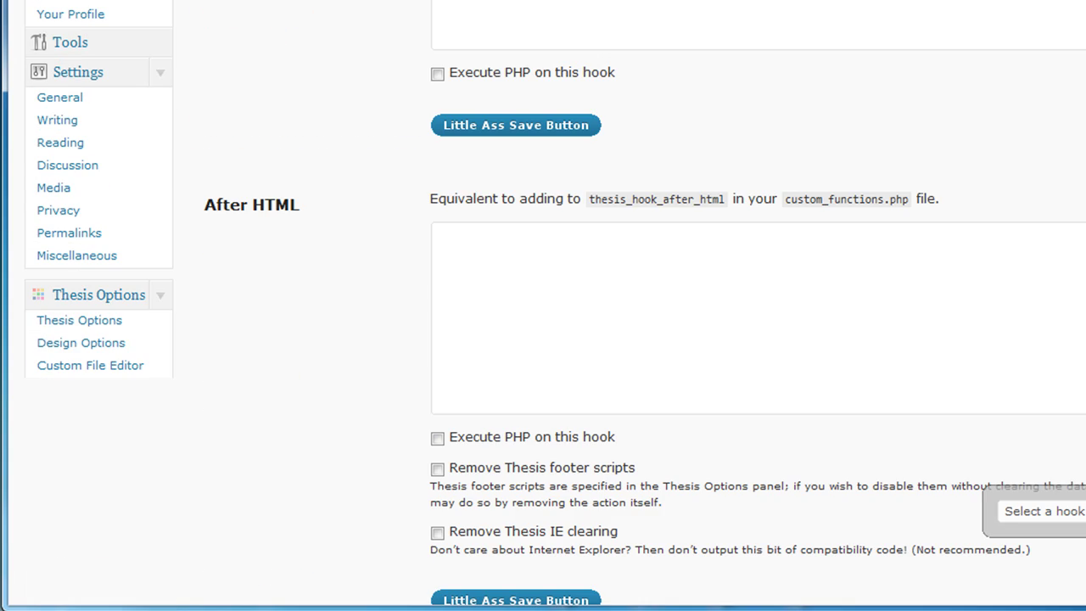
left_click(99, 334)
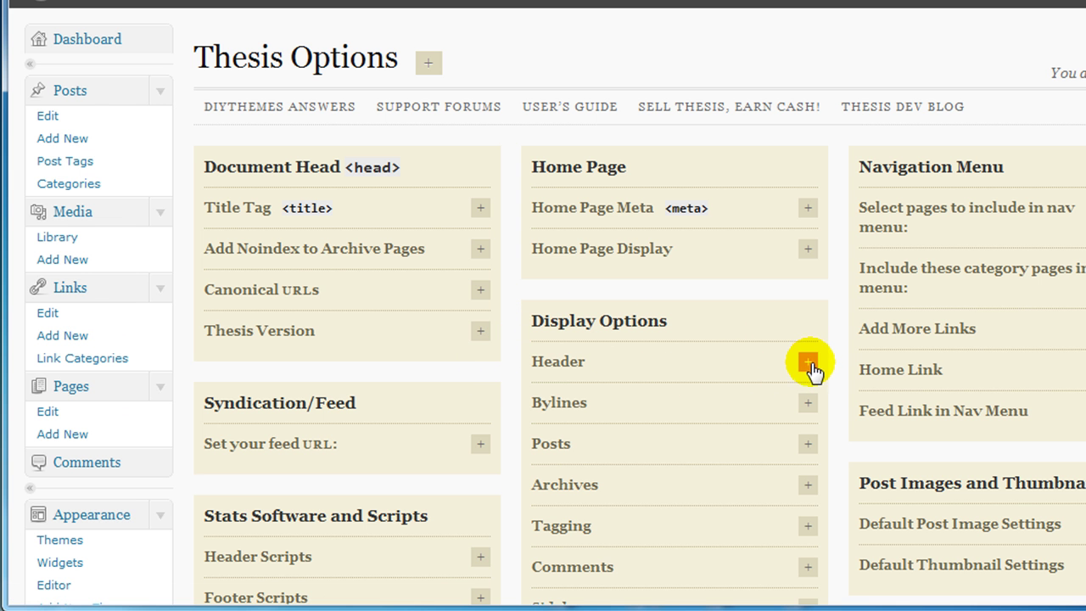
left_click(809, 363)
left_click(538, 394)
left_click(538, 415)
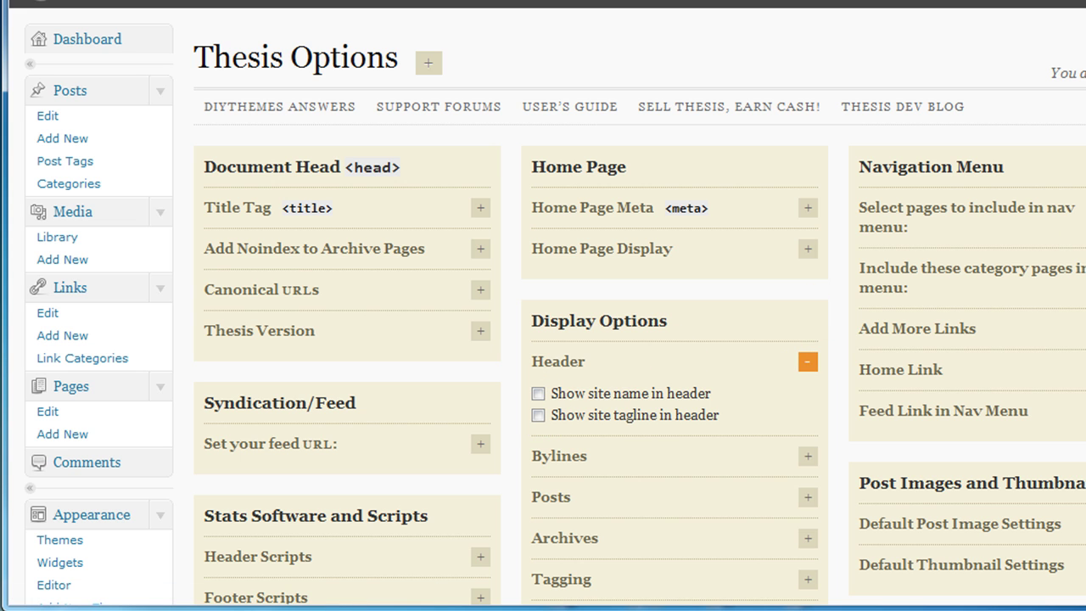
scroll(853, 410, "down", 3)
left_click(854, 410)
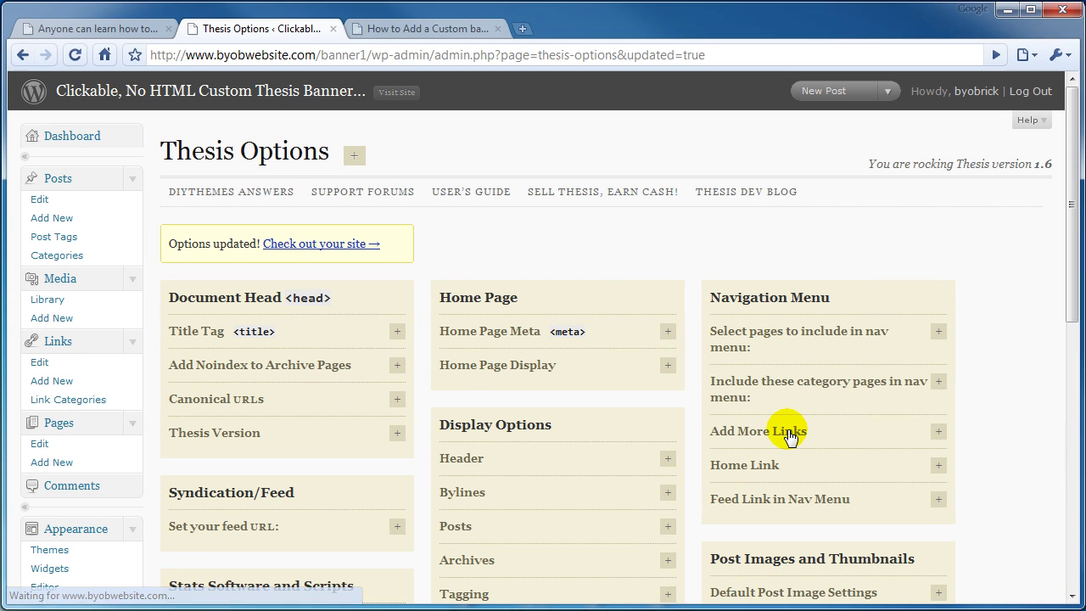
- Reload the live site, then confirm the banner returns home from the About and Blog pages
left_click(368, 34)
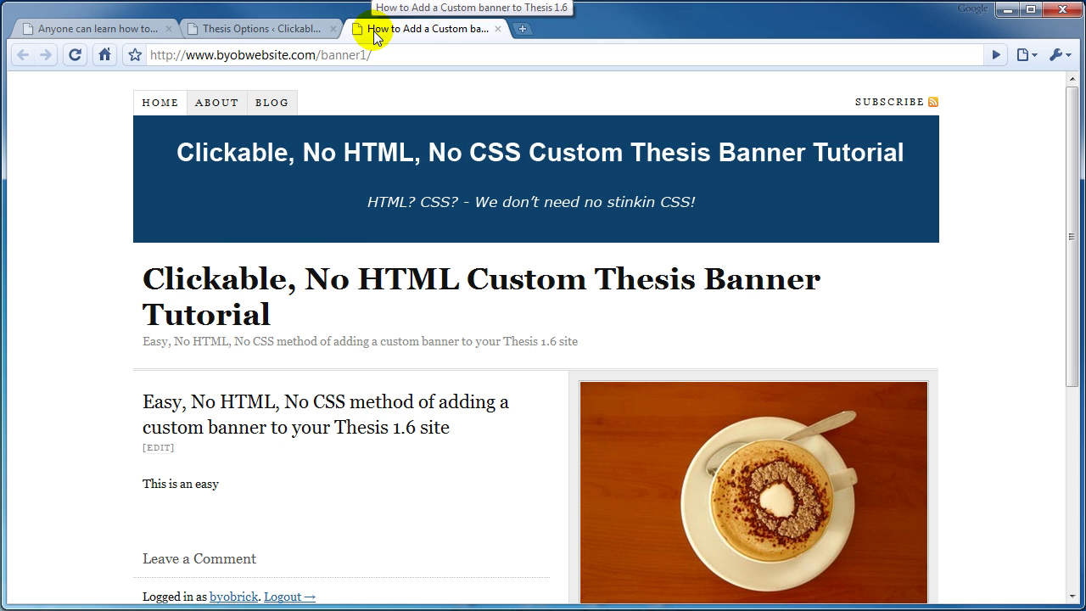
left_click(76, 57)
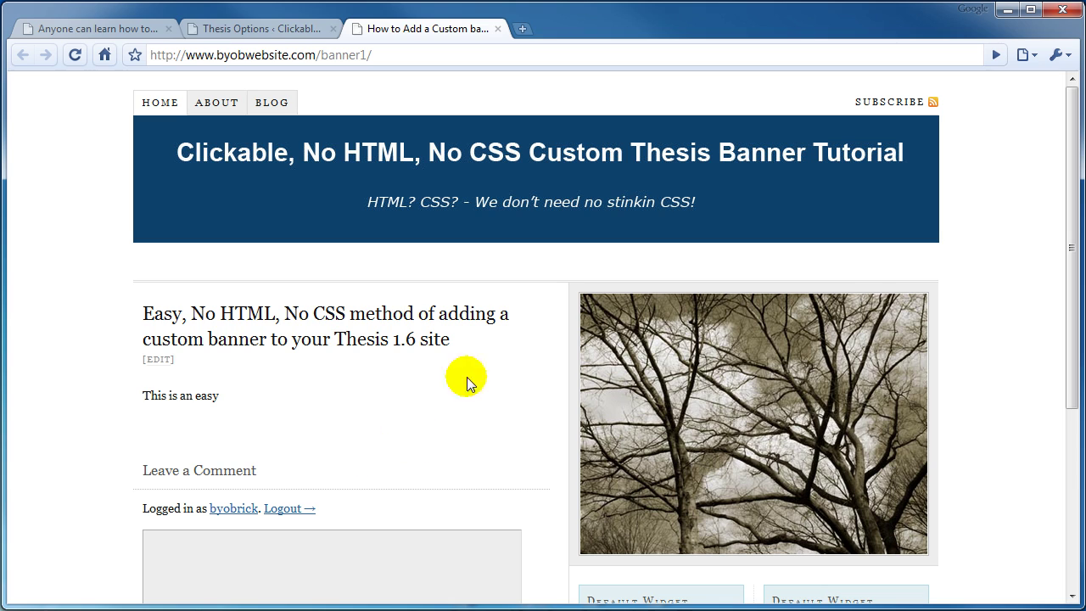
left_click(215, 102)
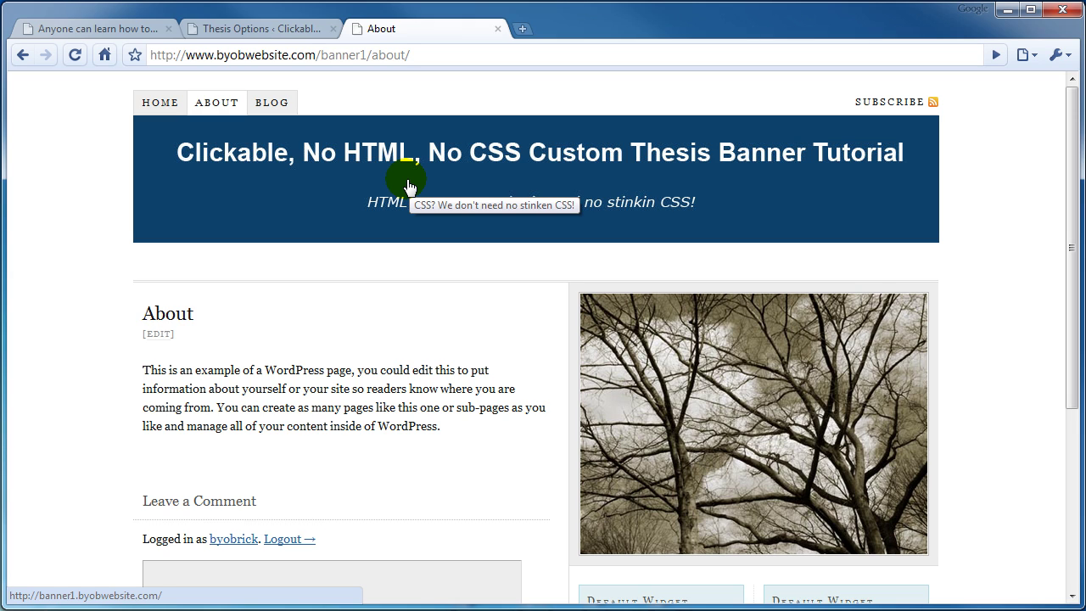
left_click(407, 185)
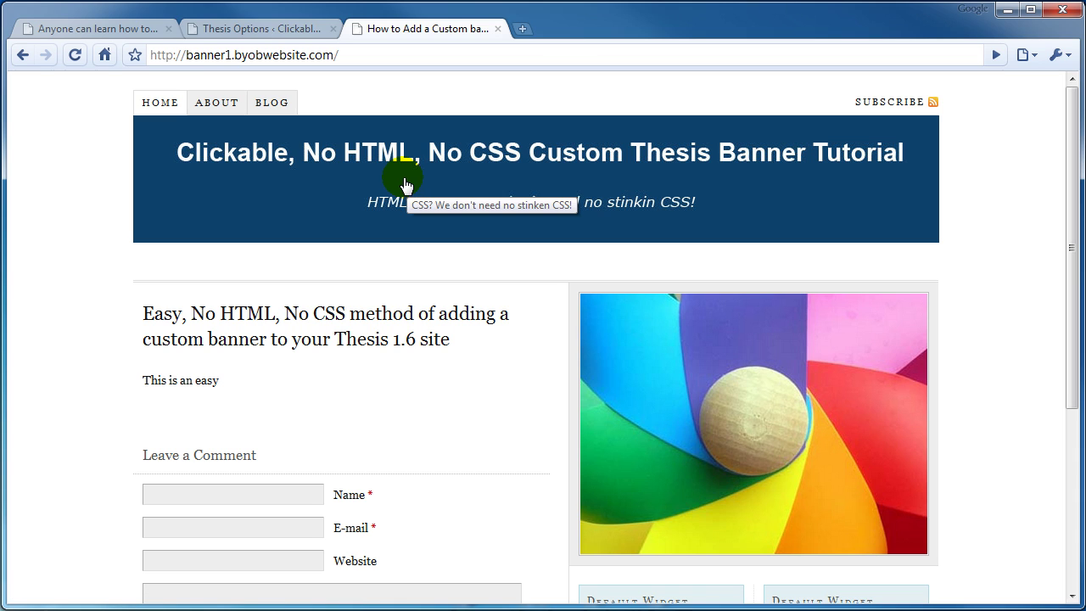
left_click(271, 102)
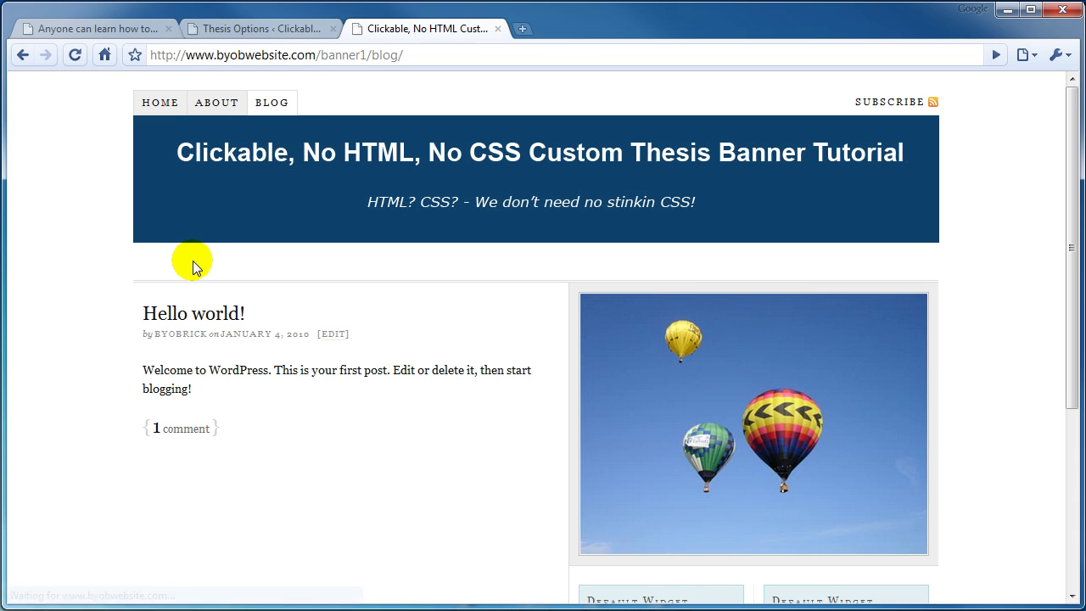
left_click(435, 163)
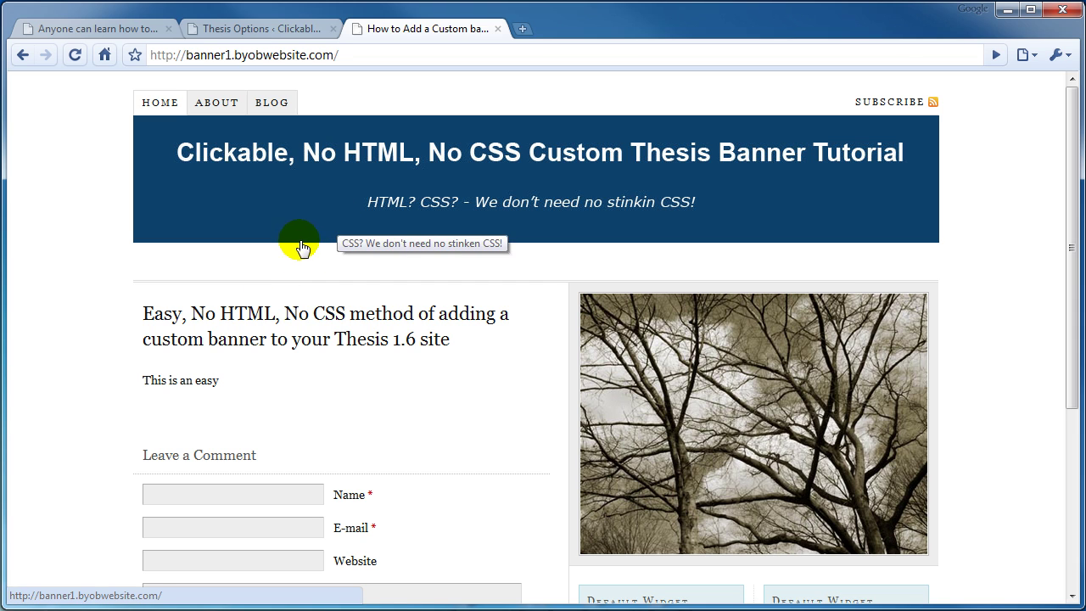
scroll(496, 379, "down", 1)
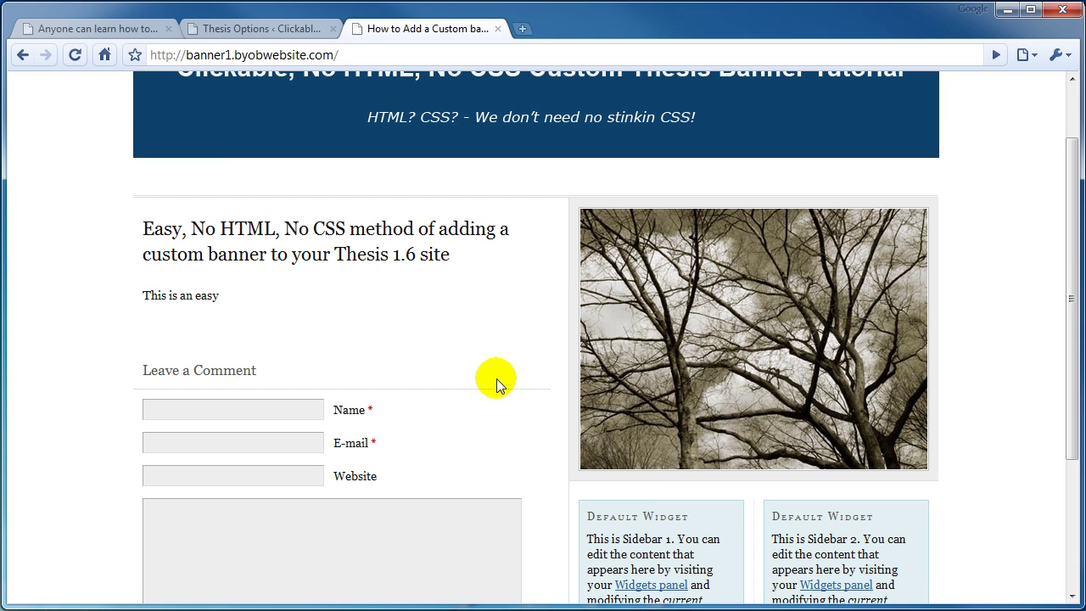
scroll(499, 332, "up", 1)
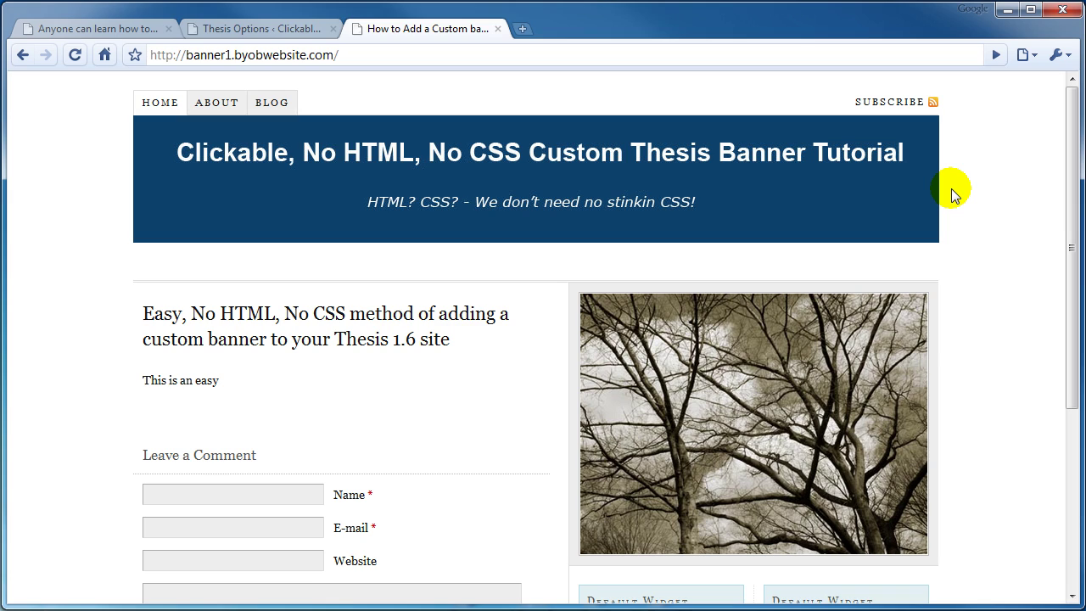